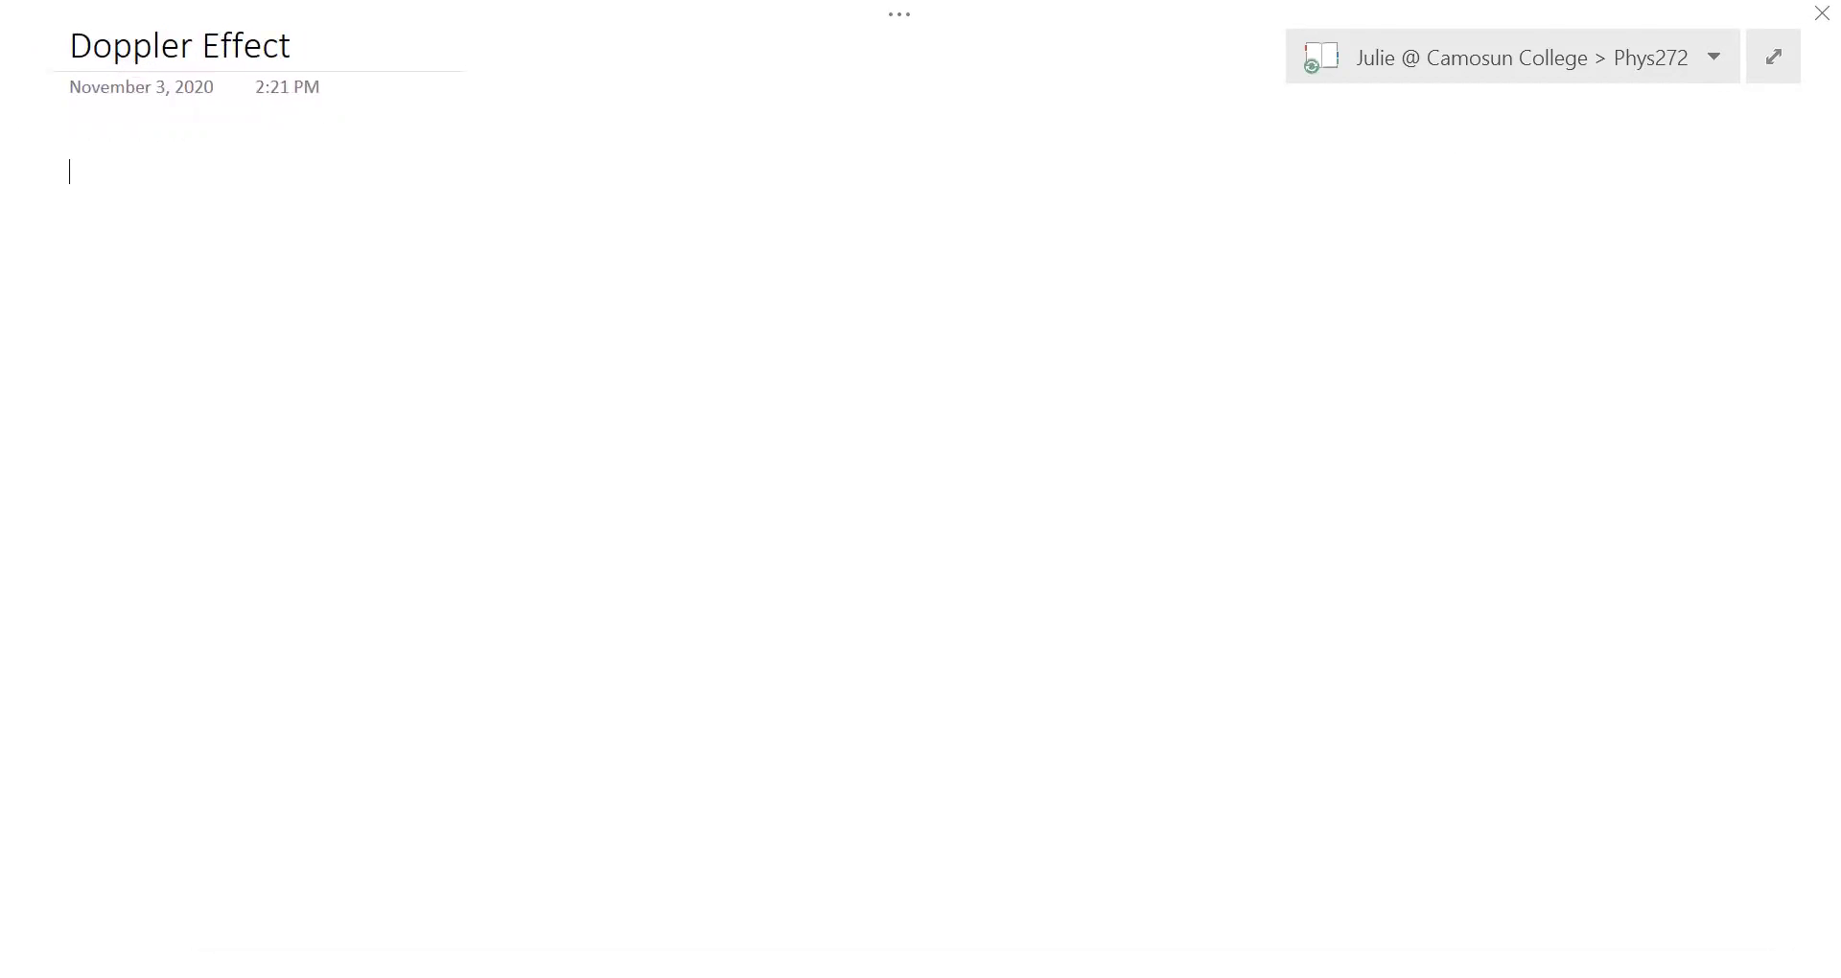
- Draw a stick figure and four wavy wavefronts with an arrow showing them moving left
mouse_move(343, 277)
left_mouse_down()
mouse_move(335, 333)
mouse_move(276, 408)
left_mouse_up()
mouse_move(326, 382)
left_mouse_down()
mouse_move(365, 409)
mouse_move(290, 461)
mouse_move(363, 467)
left_mouse_up()
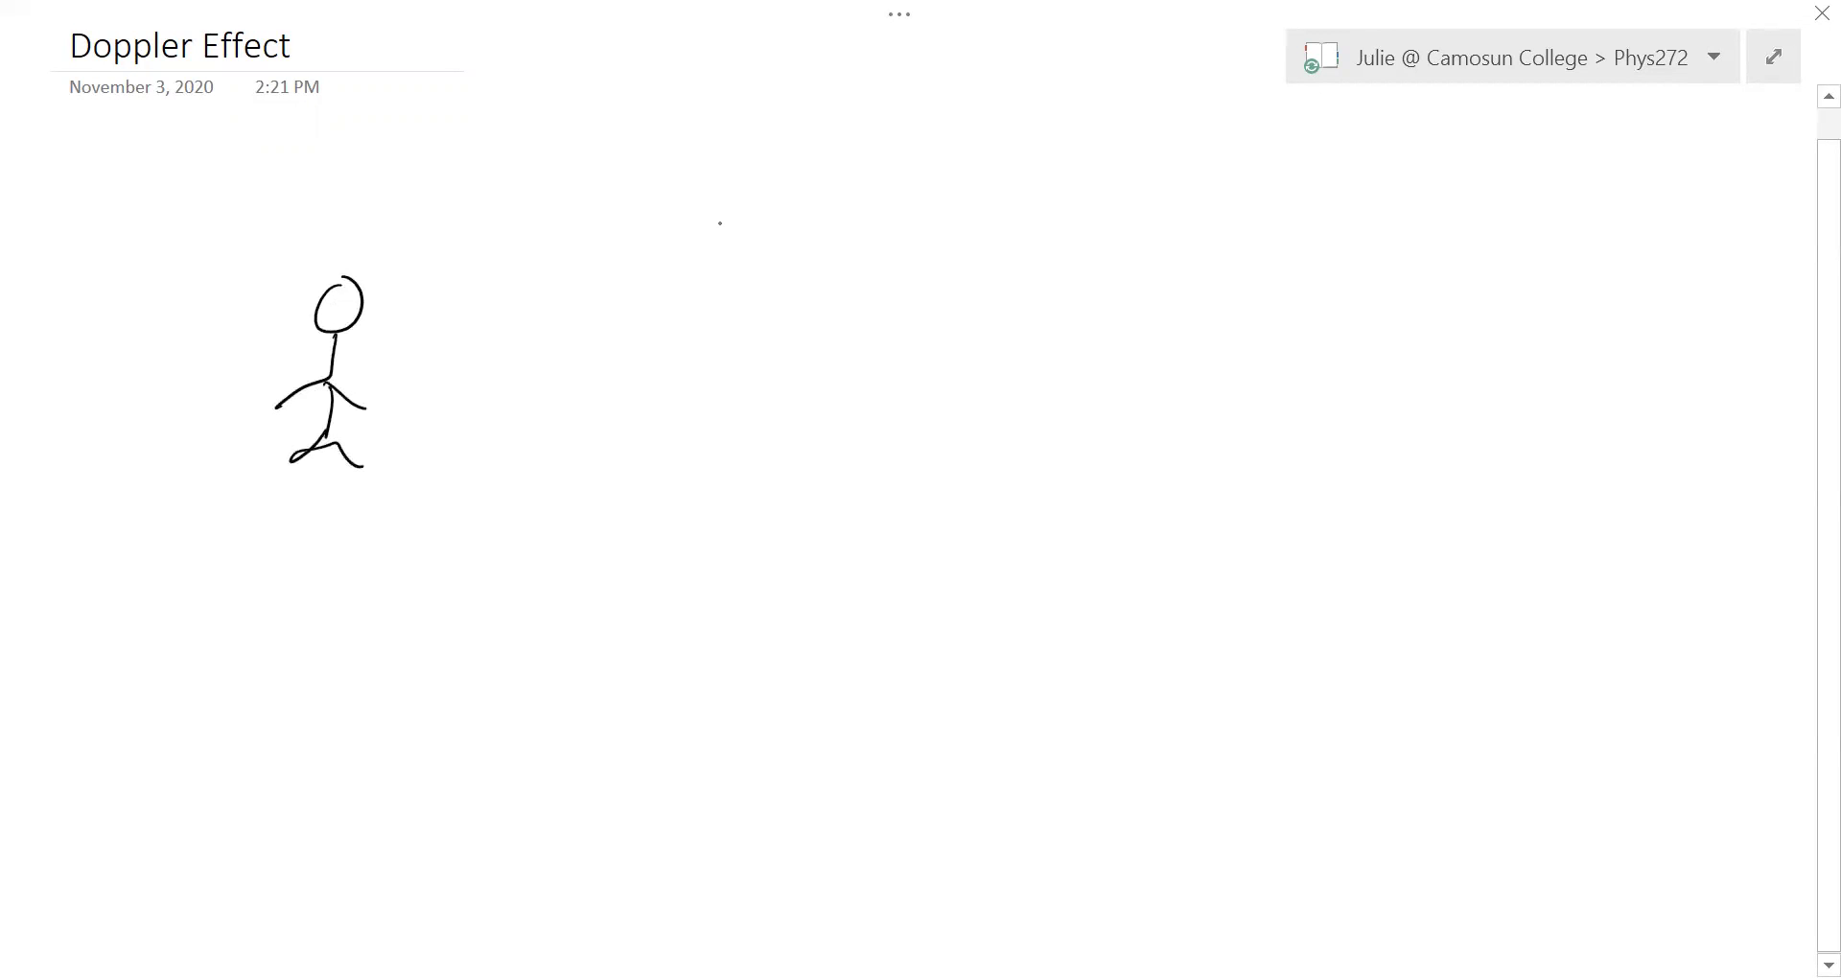
left_click_drag(721, 219, 723, 557)
left_click_drag(871, 219, 861, 565)
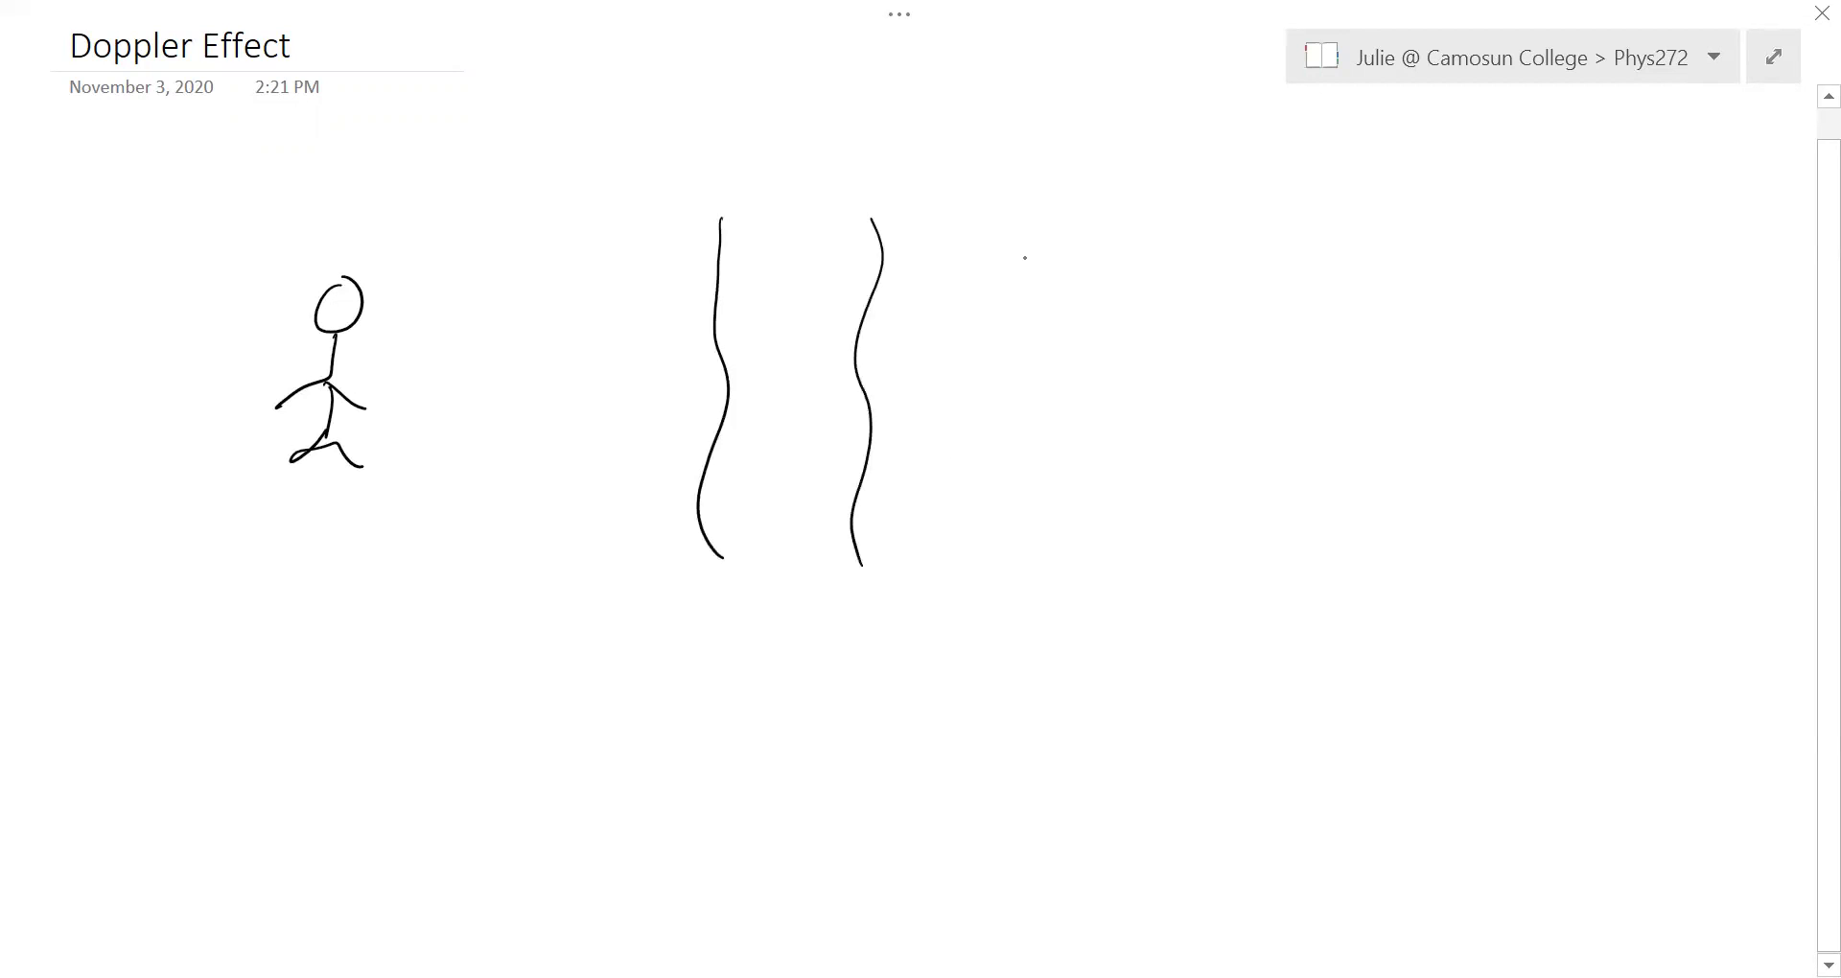
mouse_move(1015, 249)
left_mouse_down()
mouse_move(991, 509)
mouse_move(1014, 577)
left_mouse_up()
left_click_drag(946, 359, 672, 368)
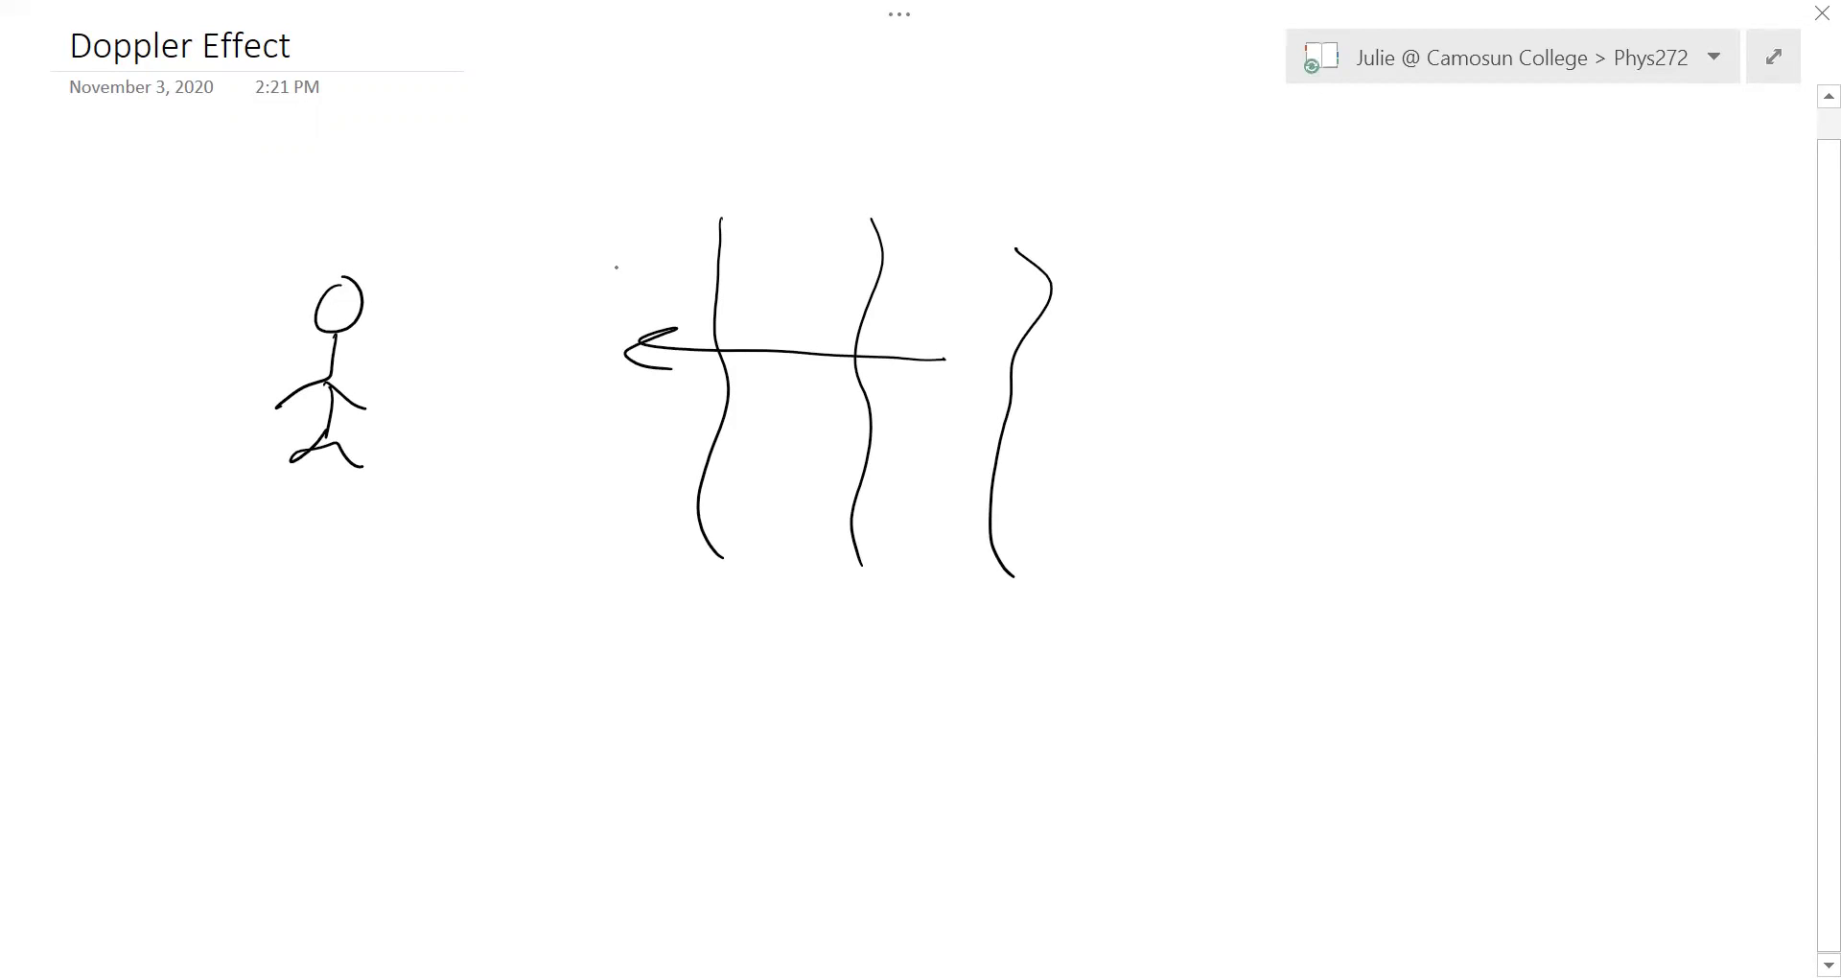
left_click_drag(593, 251, 545, 561)
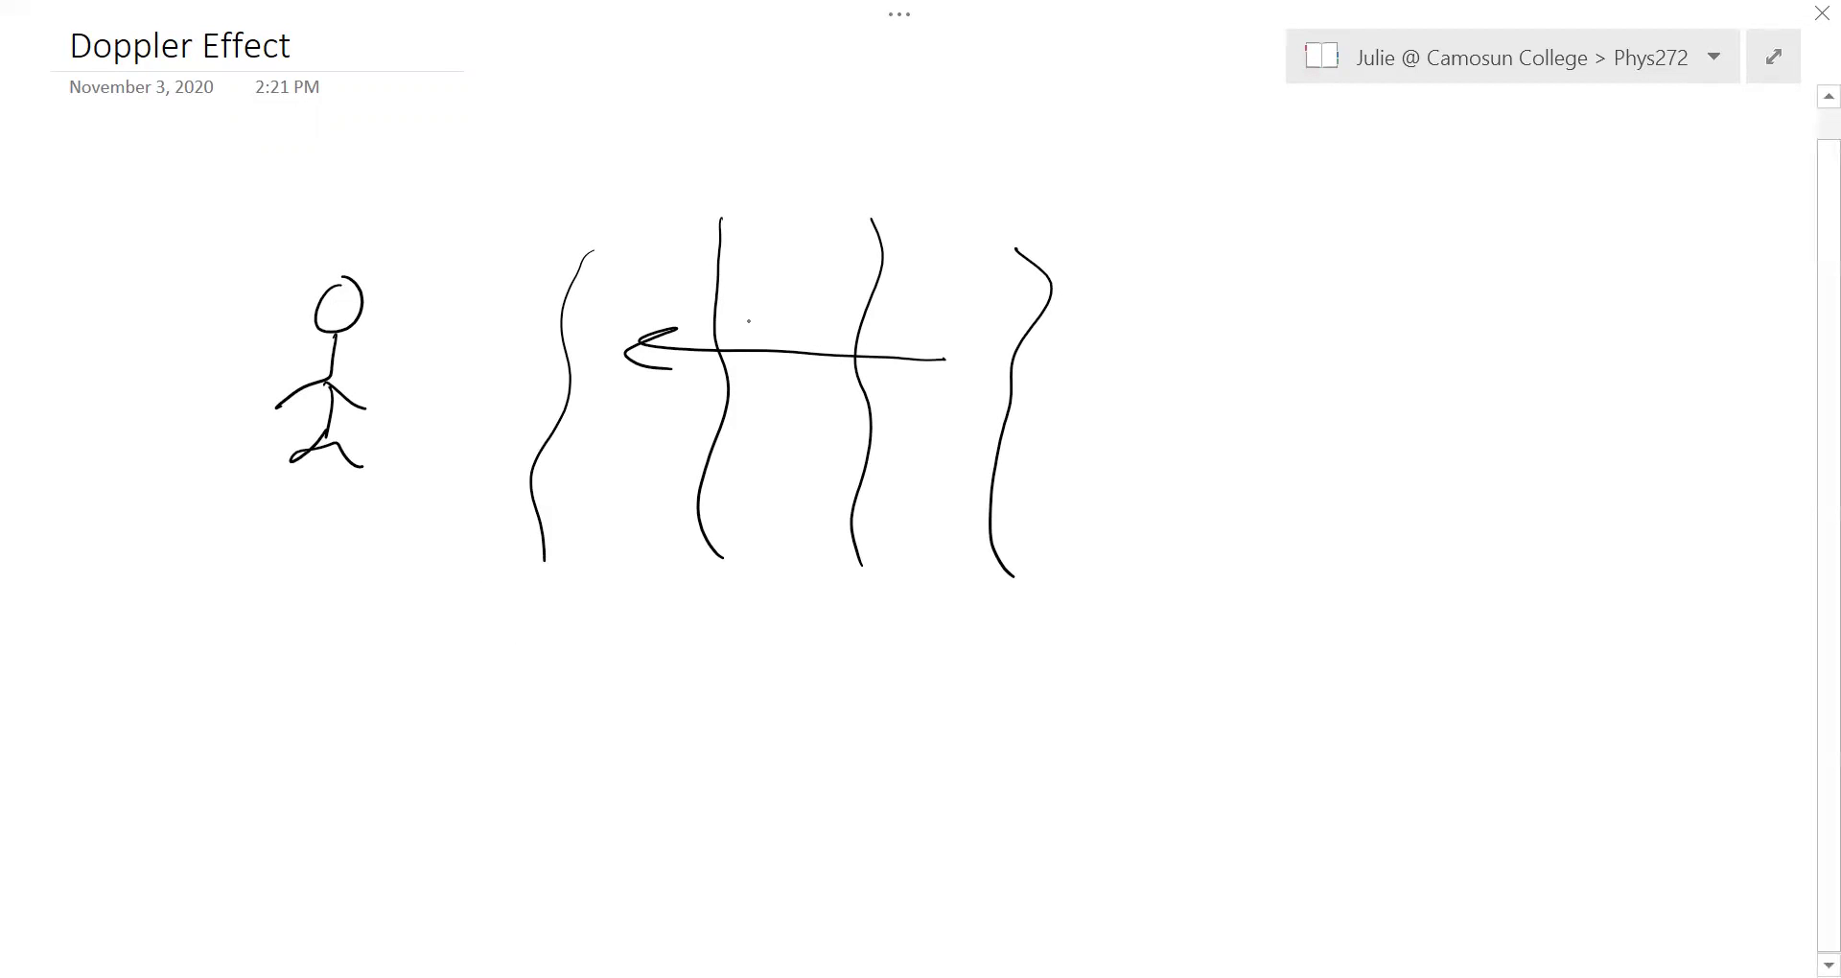
- Label the wave speed v and add an arrow leading to a second figure at the waves
mouse_move(758, 307)
left_mouse_down()
mouse_move(764, 333)
mouse_move(811, 299)
left_mouse_up()
left_click_drag(428, 414, 551, 407)
mouse_move(573, 345)
left_mouse_down()
mouse_move(576, 382)
mouse_move(525, 420)
mouse_move(585, 422)
left_mouse_up()
mouse_move(574, 410)
left_mouse_down()
mouse_move(549, 447)
mouse_move(573, 466)
left_mouse_up()
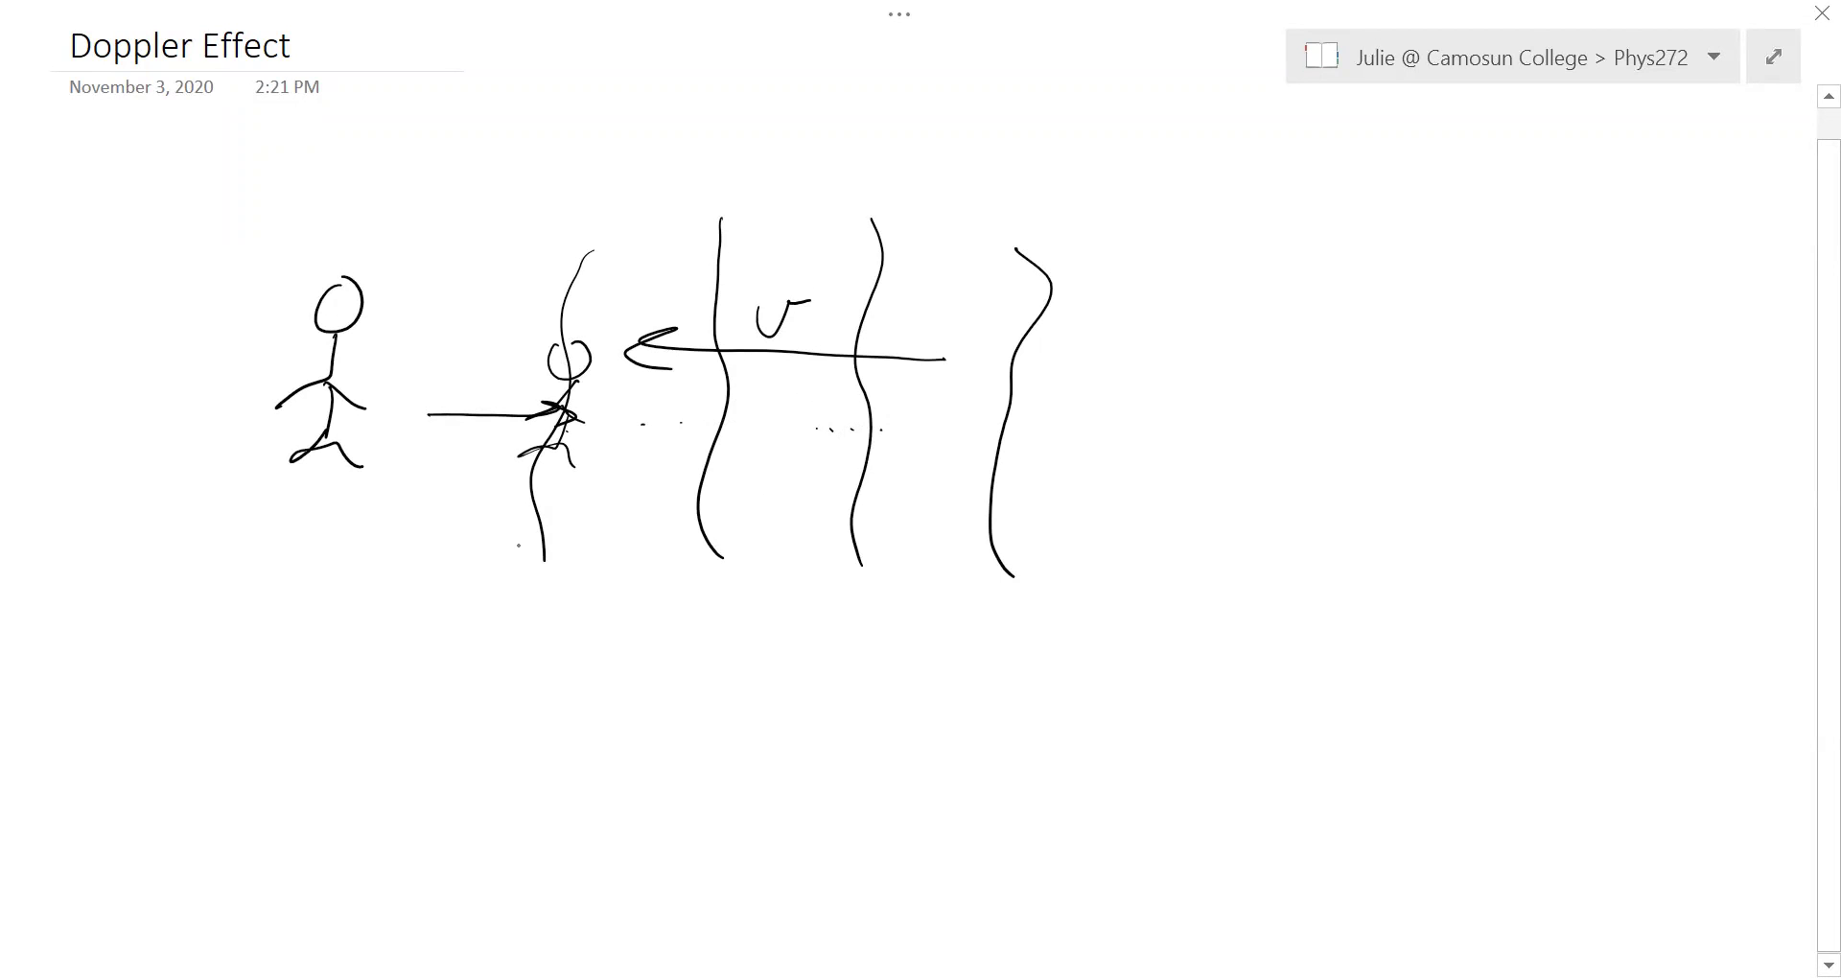
- Draw a small stick figure below the sketch with an arrow showing it moving away
mouse_move(503, 588)
left_mouse_down()
mouse_move(458, 592)
mouse_move(498, 578)
left_mouse_up()
mouse_move(472, 604)
left_mouse_down()
mouse_move(486, 651)
mouse_move(438, 687)
left_mouse_up()
left_click_drag(474, 678, 477, 692)
mouse_move(429, 629)
left_mouse_down()
mouse_move(285, 624)
mouse_move(315, 640)
left_mouse_up()
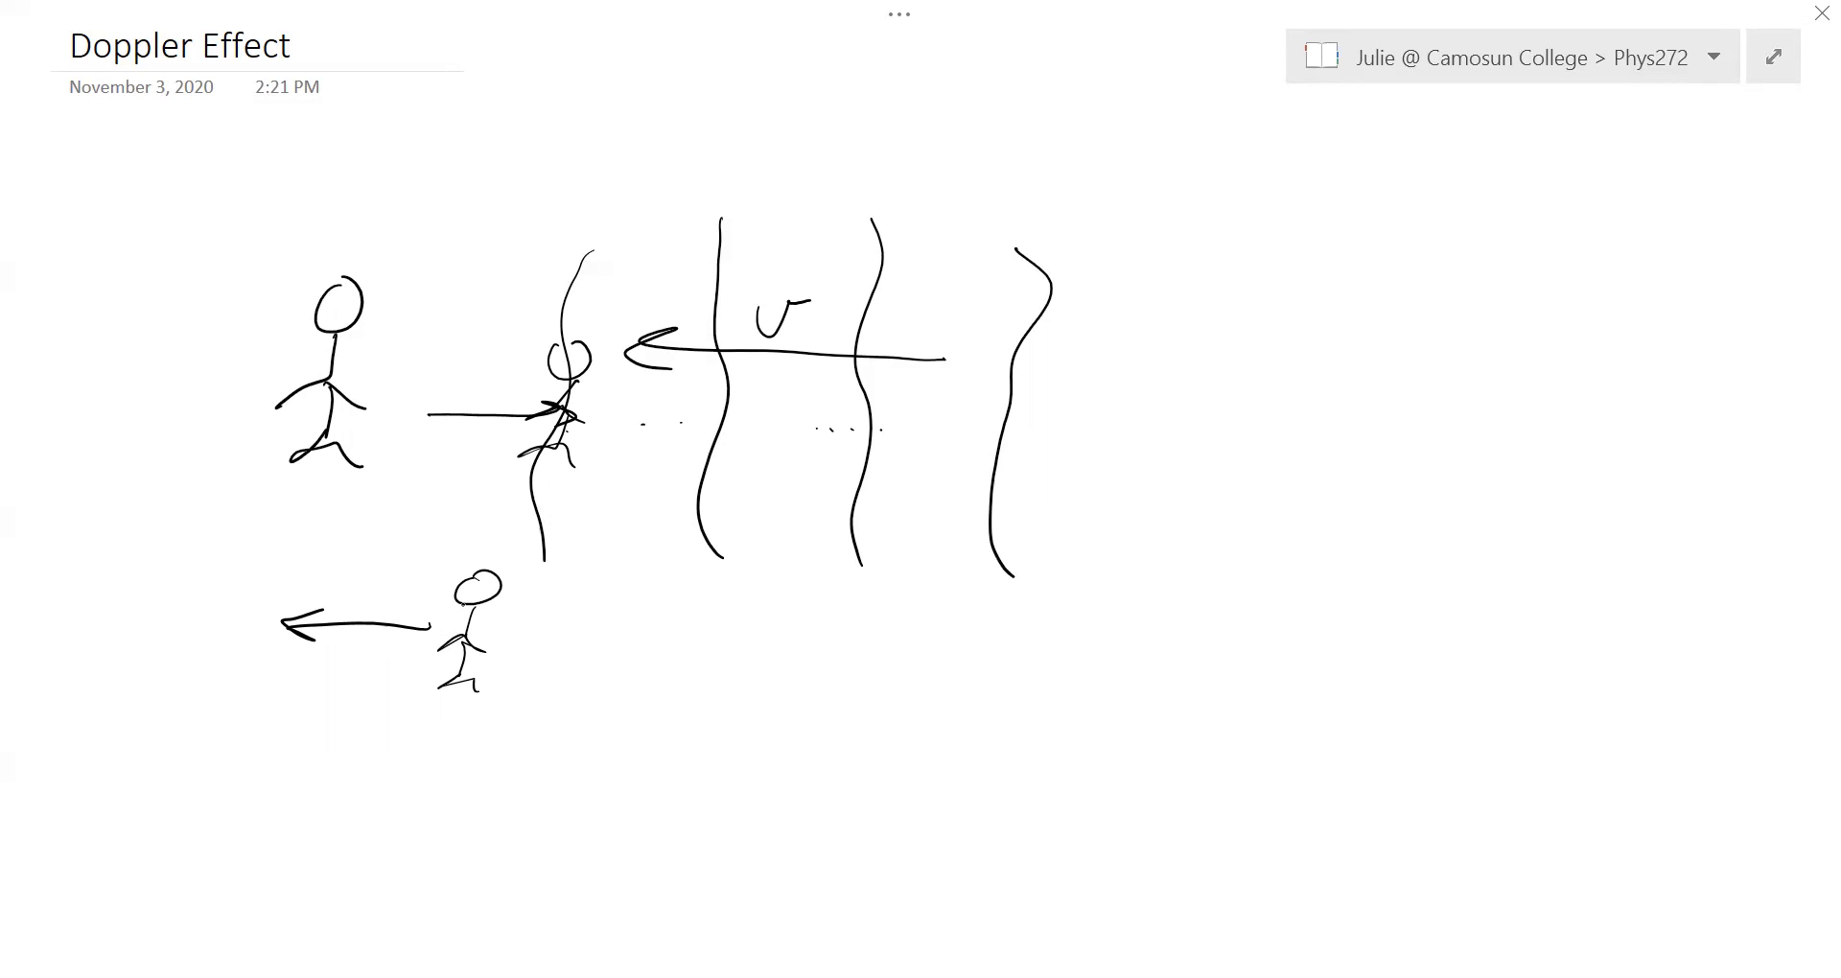
- Handwrite 'f_L = f_s' as the start of the Doppler formula
scroll(921, 503, "down", 3)
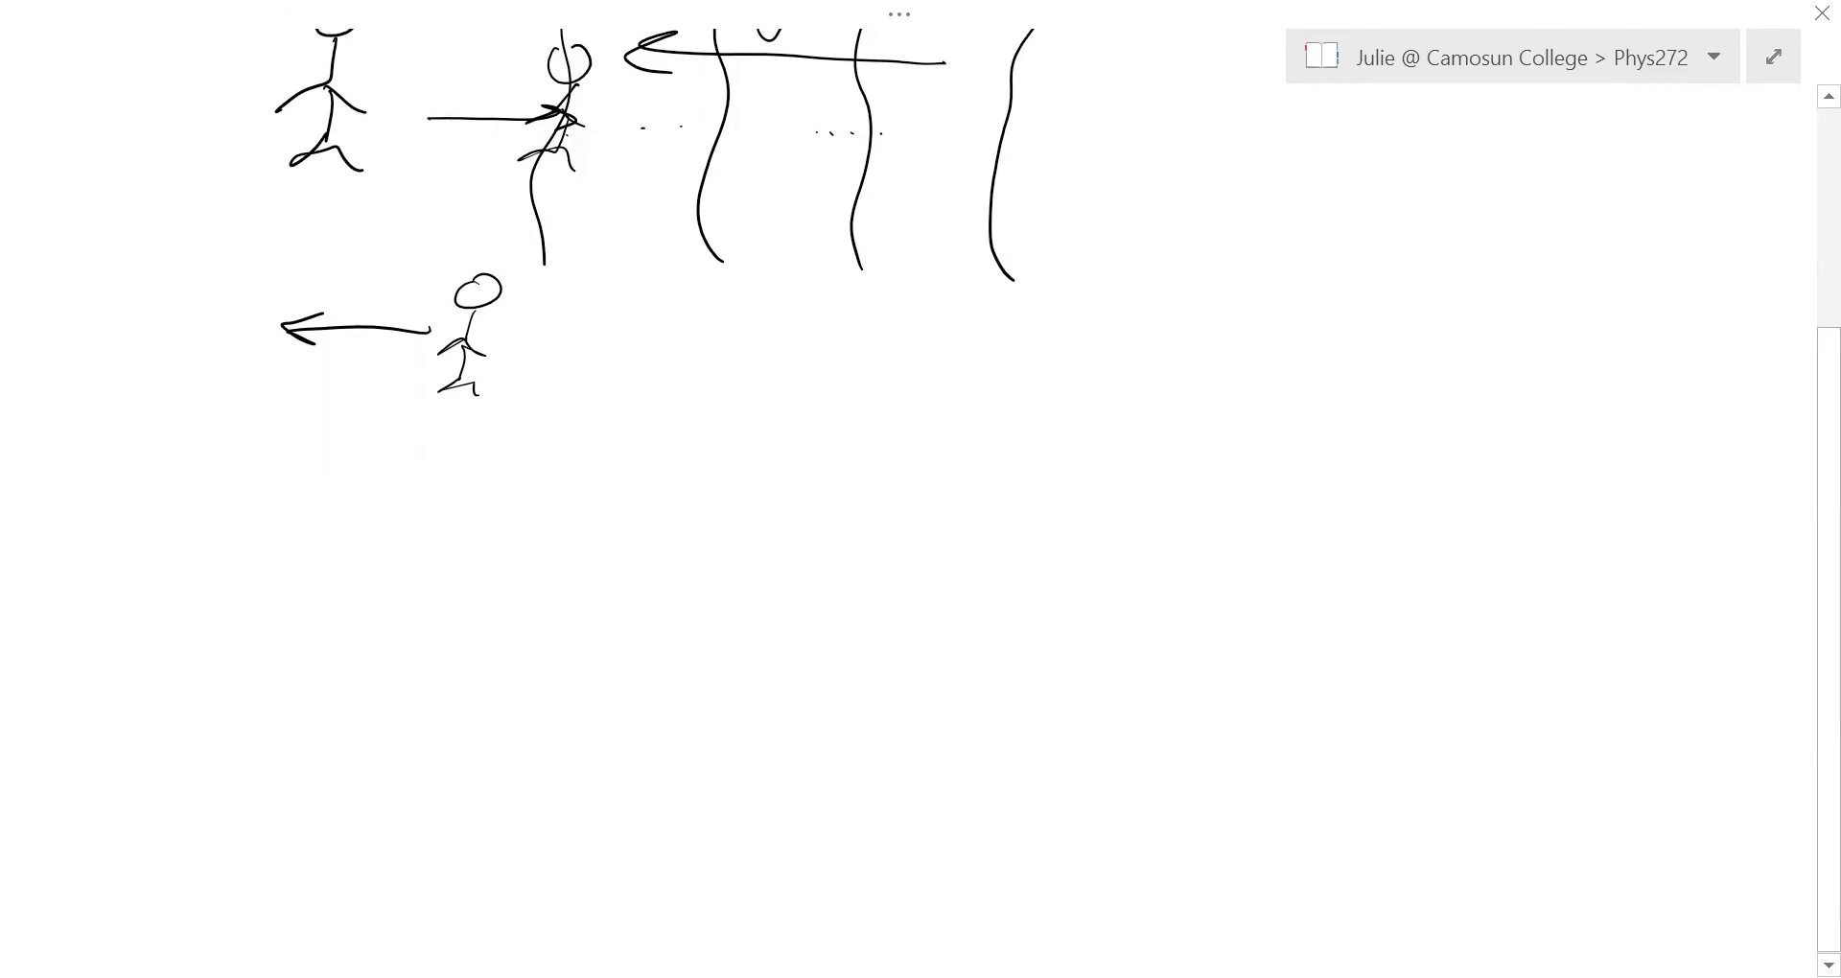
mouse_move(370, 468)
left_mouse_down()
mouse_move(339, 566)
mouse_move(351, 525)
left_mouse_up()
left_click_drag(364, 567, 403, 606)
left_click_drag(429, 519, 448, 516)
left_click_drag(429, 530, 447, 529)
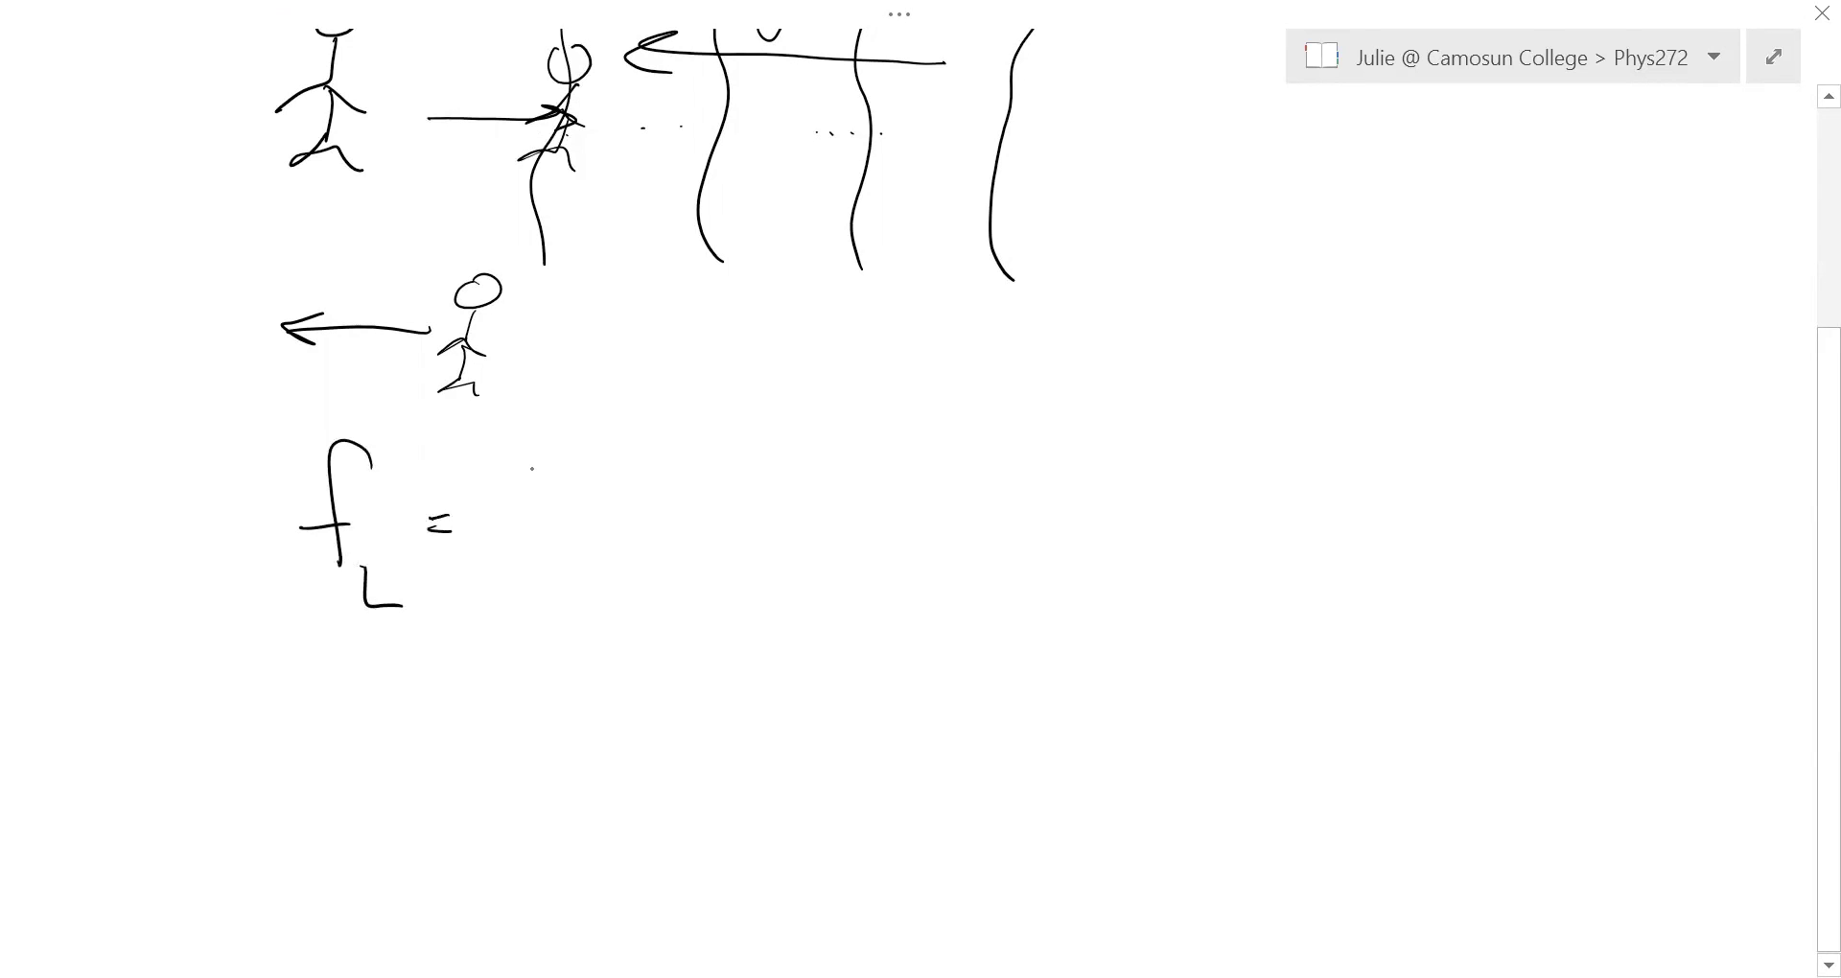
mouse_move(545, 453)
left_mouse_down()
mouse_move(526, 443)
mouse_move(519, 547)
left_mouse_up()
left_click_drag(489, 518, 535, 513)
left_click_drag(568, 542, 549, 571)
- Add the bracketed fraction (v + v_L)/(v + v_s) after f_s
mouse_move(649, 461)
left_mouse_down()
mouse_move(614, 613)
mouse_move(635, 710)
mouse_move(722, 486)
mouse_move(767, 499)
left_mouse_up()
mouse_move(756, 484)
left_mouse_down()
mouse_move(747, 527)
mouse_move(856, 489)
mouse_move(875, 543)
left_mouse_up()
left_click_drag(658, 578, 901, 579)
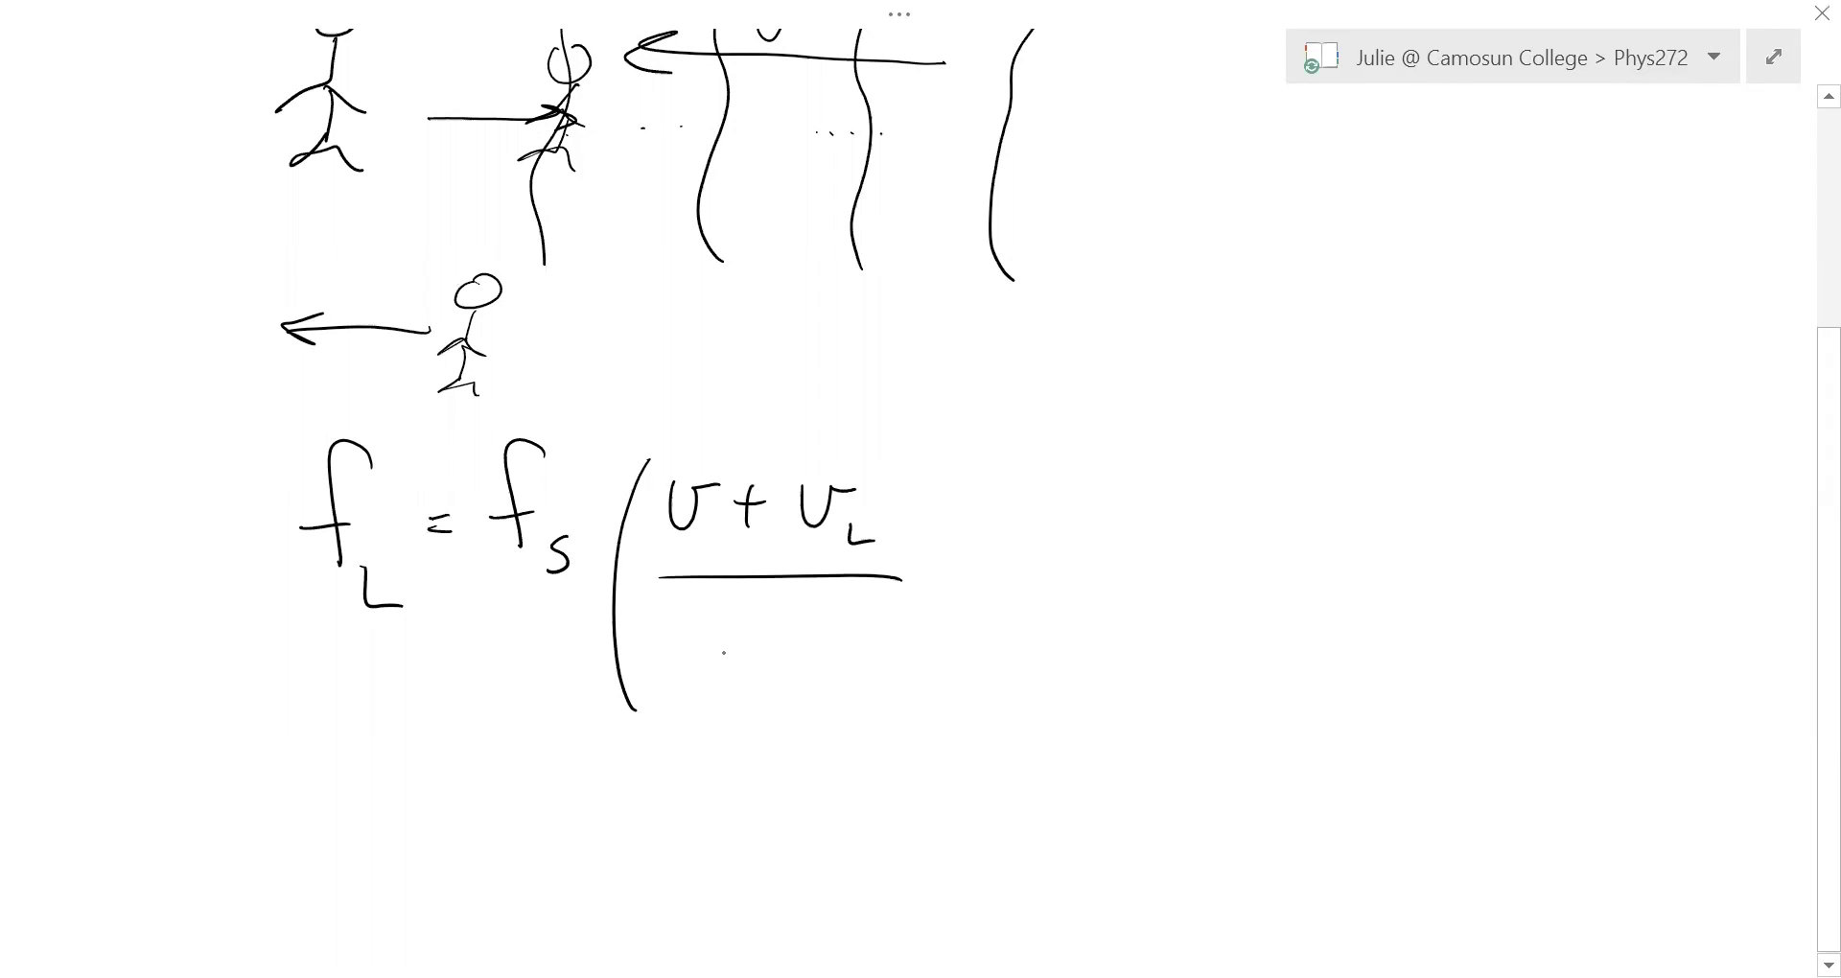
mouse_move(690, 631)
left_mouse_down()
mouse_move(796, 646)
mouse_move(782, 672)
left_mouse_up()
left_click_drag(827, 640, 894, 633)
left_click_drag(911, 663, 893, 702)
left_click_drag(908, 471, 949, 738)
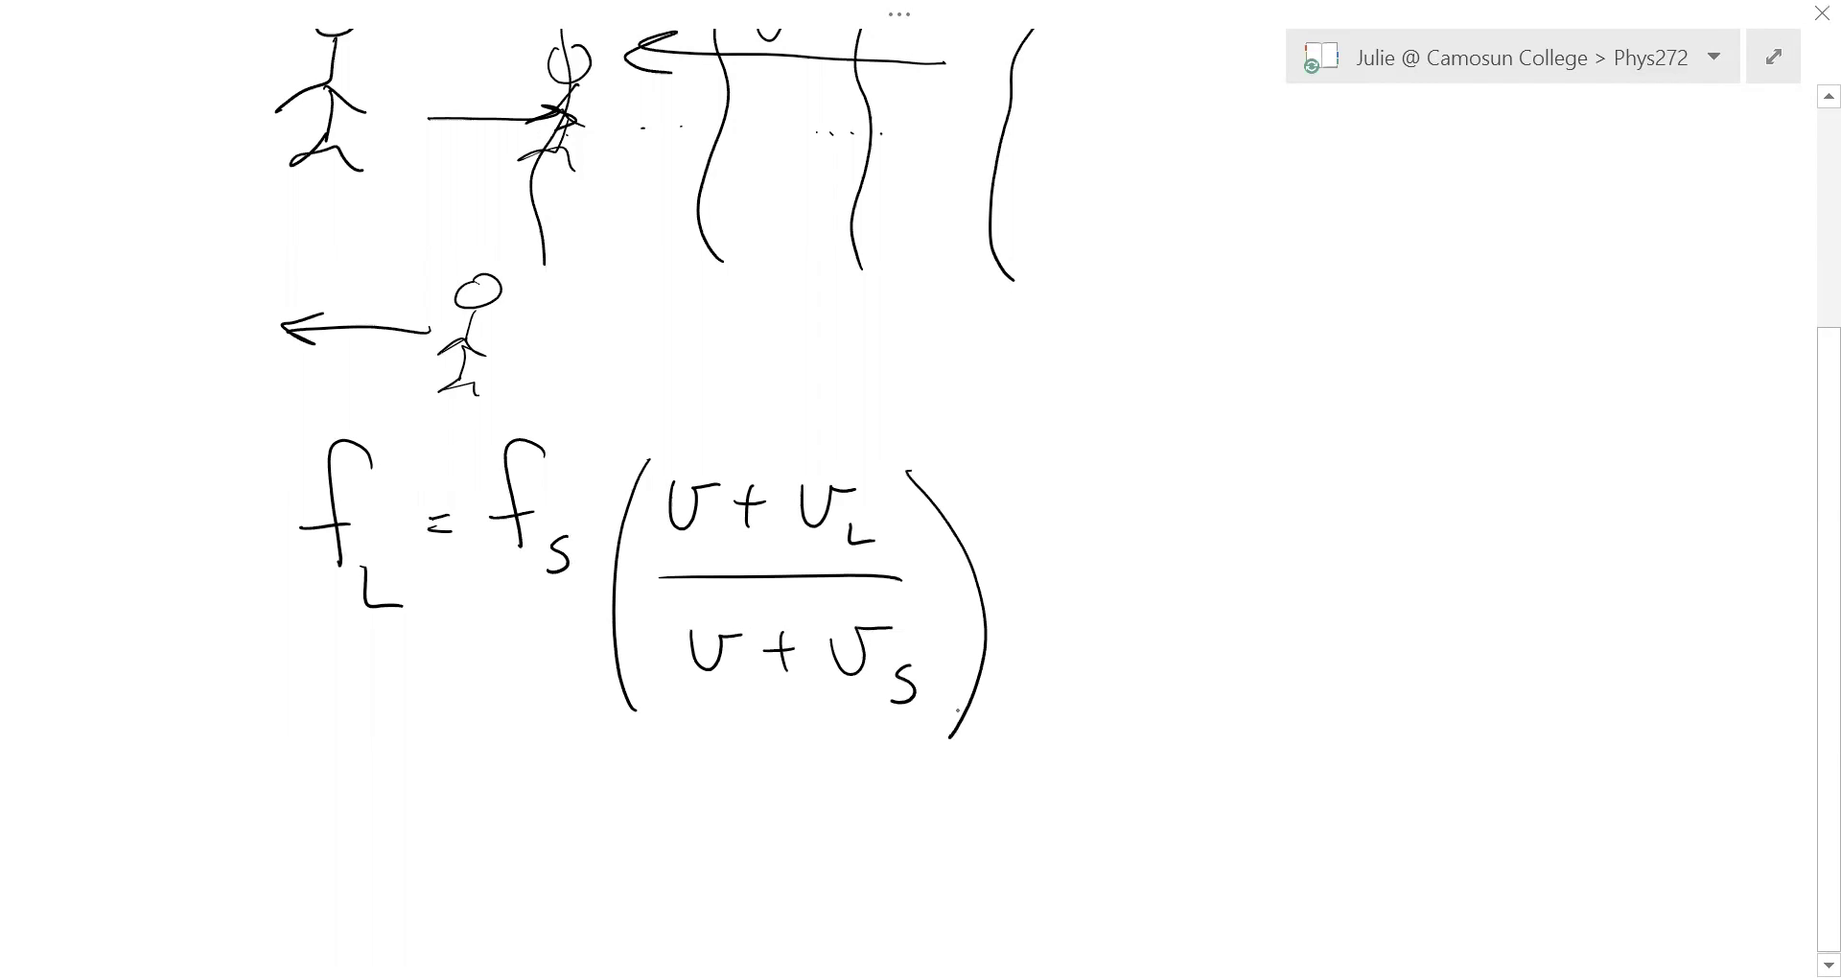
- Draw an arrow pointing at f_L and write 'listener' beneath it
left_click_drag(276, 687, 345, 630)
left_click_drag(319, 641, 334, 660)
mouse_move(180, 693)
left_mouse_down()
mouse_move(183, 762)
mouse_move(205, 756)
left_mouse_up()
left_click_drag(238, 729, 220, 765)
mouse_move(252, 697)
left_mouse_down()
mouse_move(257, 760)
mouse_move(268, 729)
left_mouse_up()
left_click_drag(267, 743, 345, 757)
left_click_drag(343, 757, 362, 718)
mouse_move(209, 780)
left_mouse_down()
mouse_move(191, 855)
mouse_move(217, 826)
left_mouse_up()
- Write 'frequency' under 'listener' to complete the f_L label
mouse_move(215, 844)
left_mouse_down()
mouse_move(242, 827)
mouse_move(251, 847)
left_mouse_up()
mouse_move(273, 830)
left_mouse_down()
mouse_move(262, 906)
mouse_move(276, 847)
left_mouse_up()
left_click_drag(280, 830, 326, 853)
left_click_drag(331, 835, 395, 848)
left_click_drag(395, 821, 410, 919)
scroll(921, 479, "down", 1)
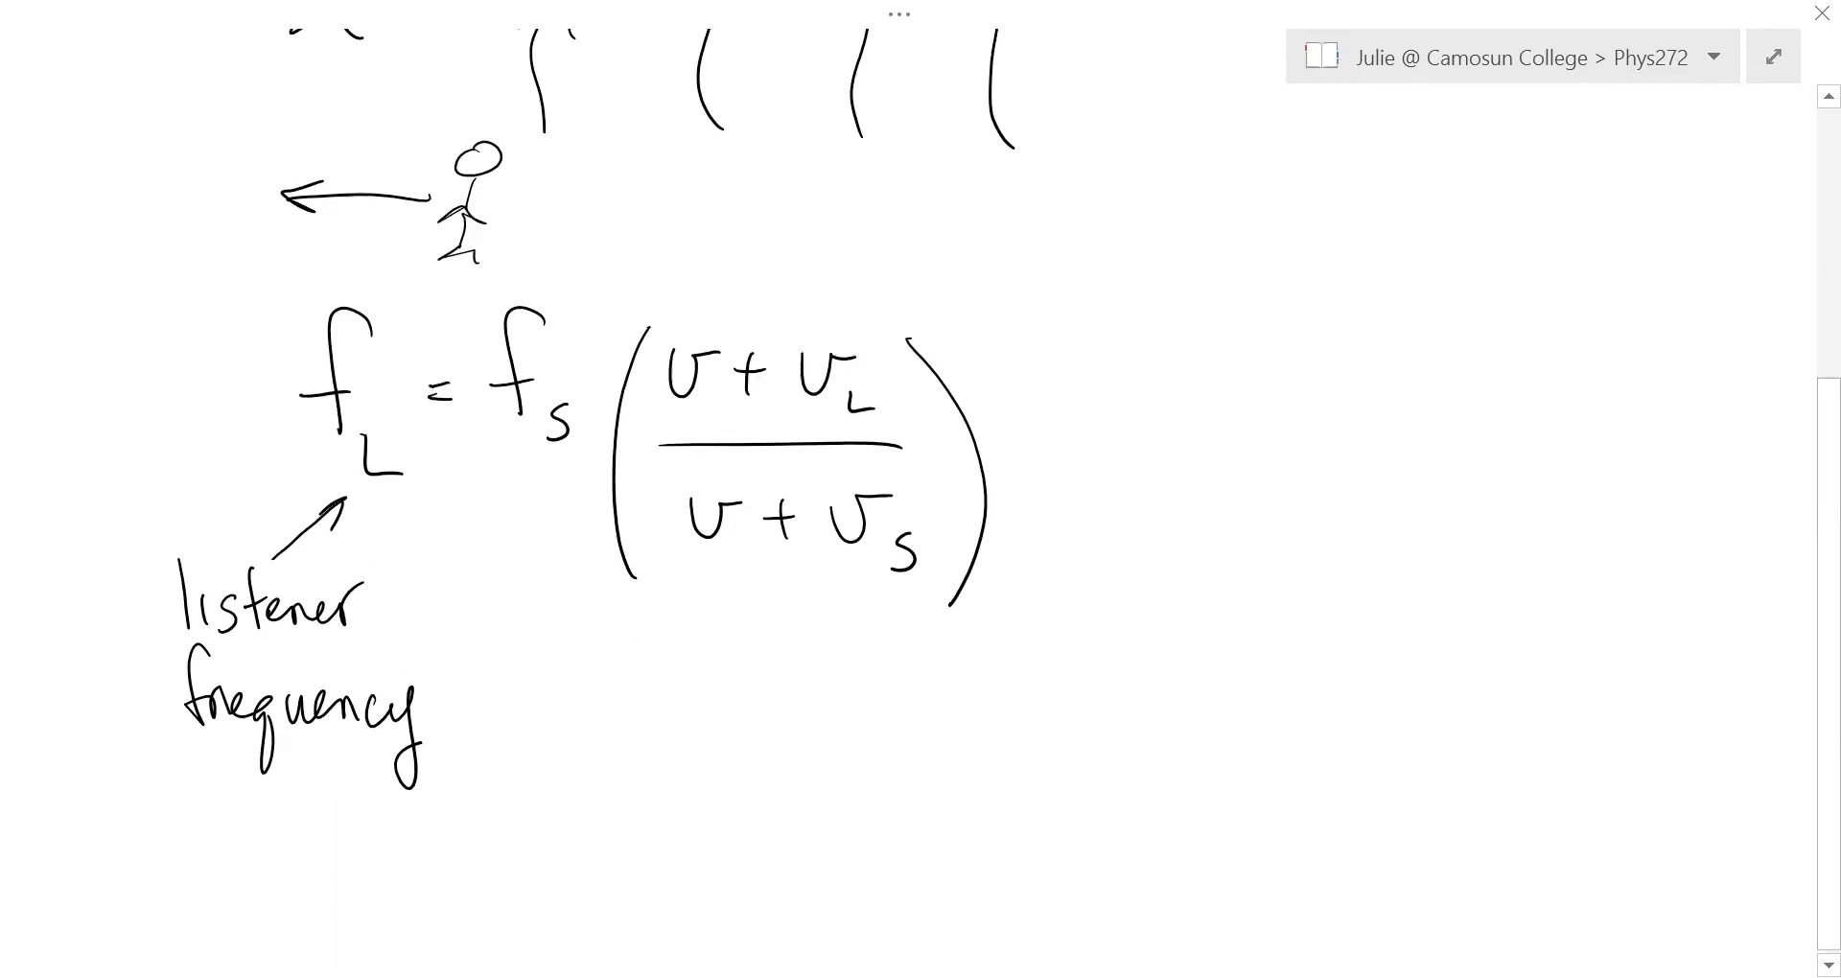
- Point an arrow at f_s and label it 'source (constant)'
scroll(920, 480, "down", 1)
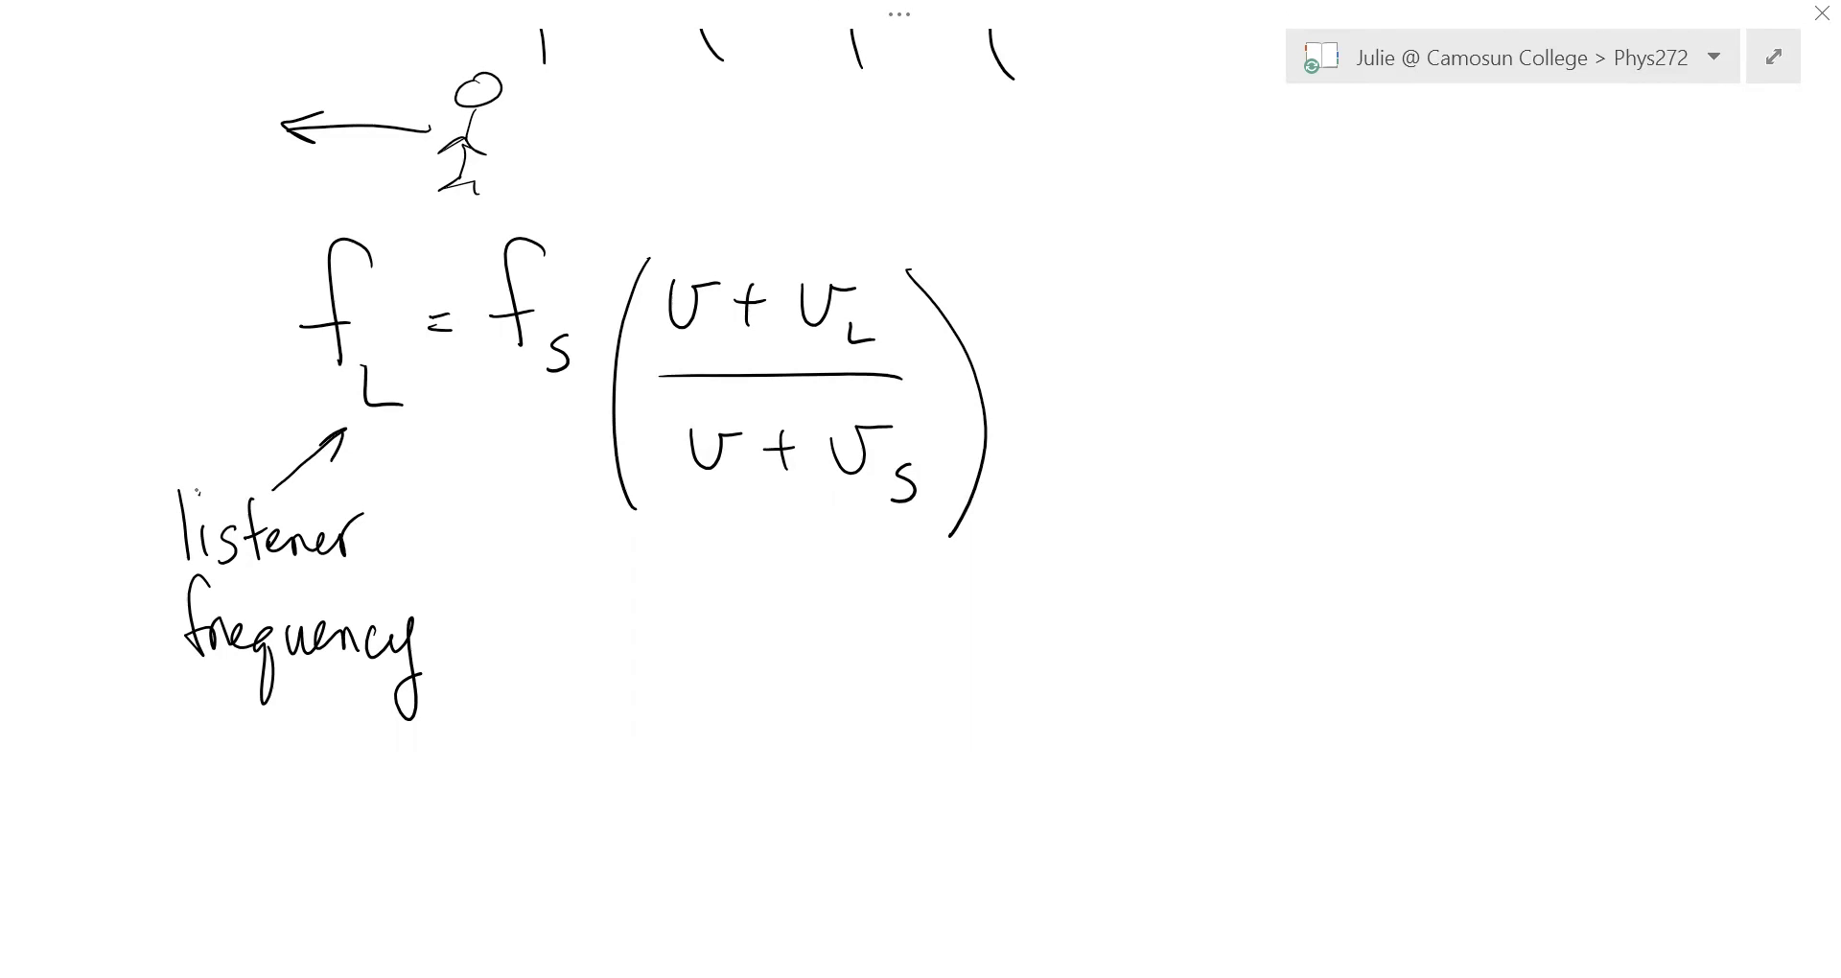
left_click_drag(526, 422, 535, 552)
left_click_drag(513, 460, 545, 456)
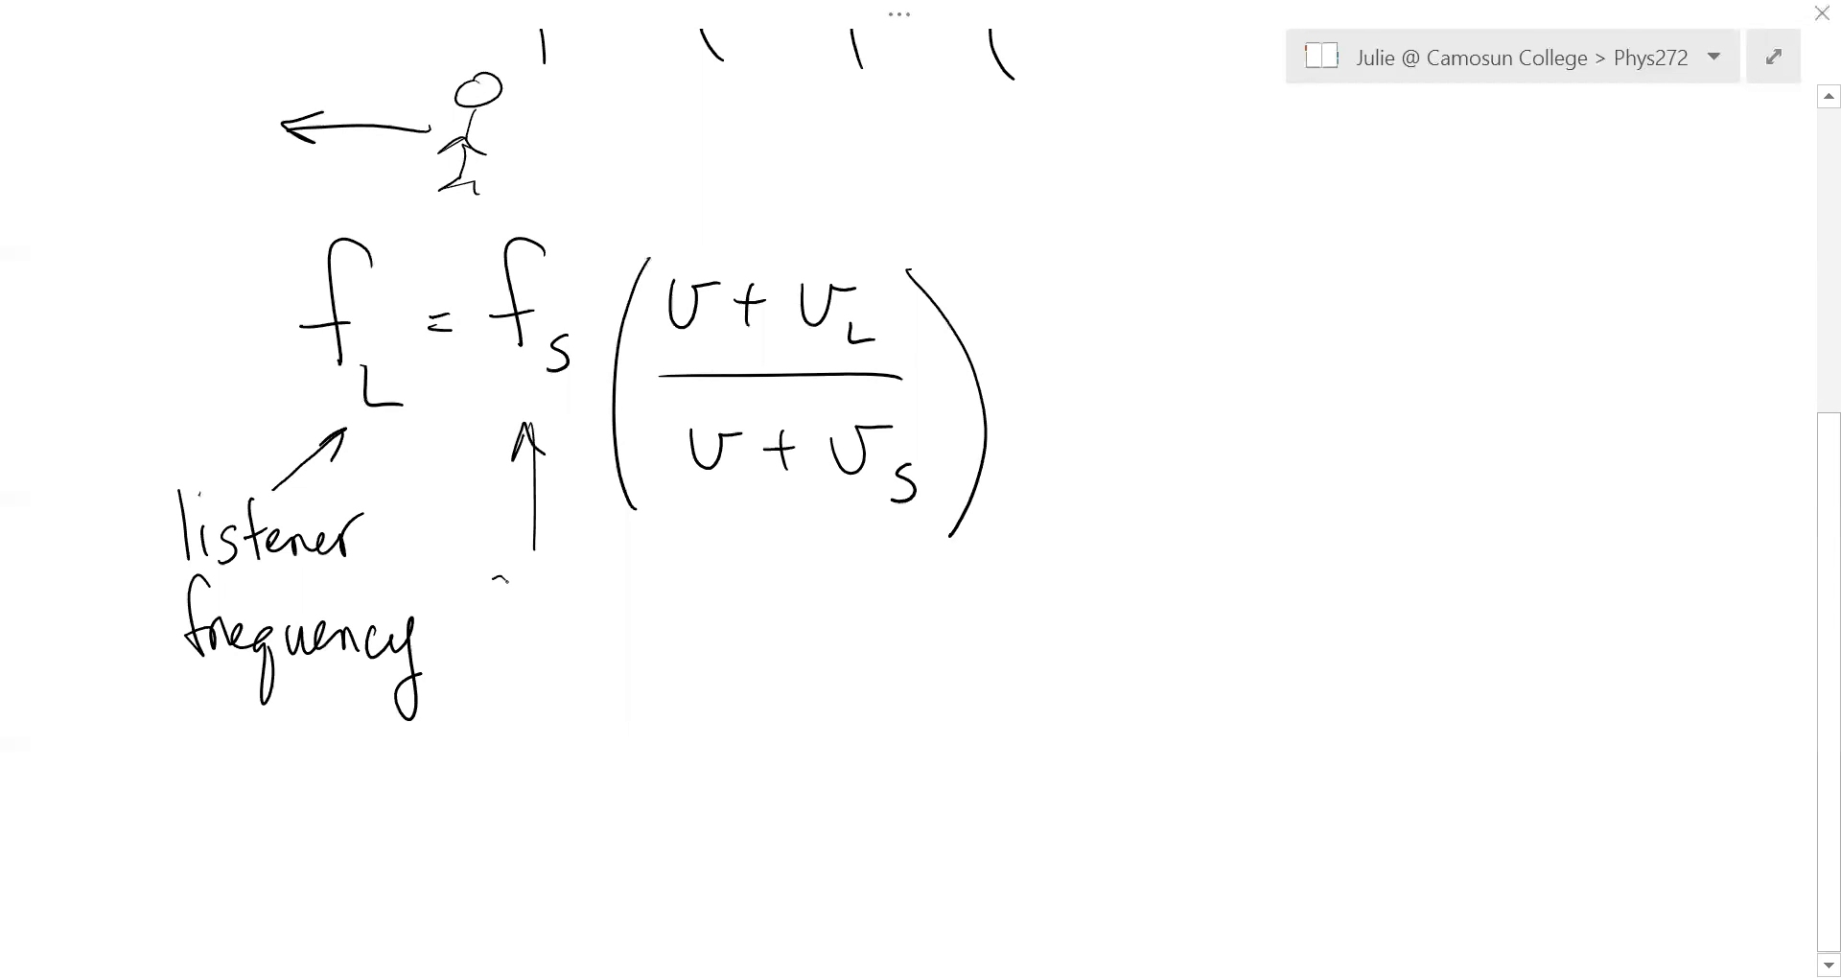
mouse_move(498, 579)
left_mouse_down()
mouse_move(477, 616)
mouse_move(576, 587)
mouse_move(637, 604)
left_mouse_up()
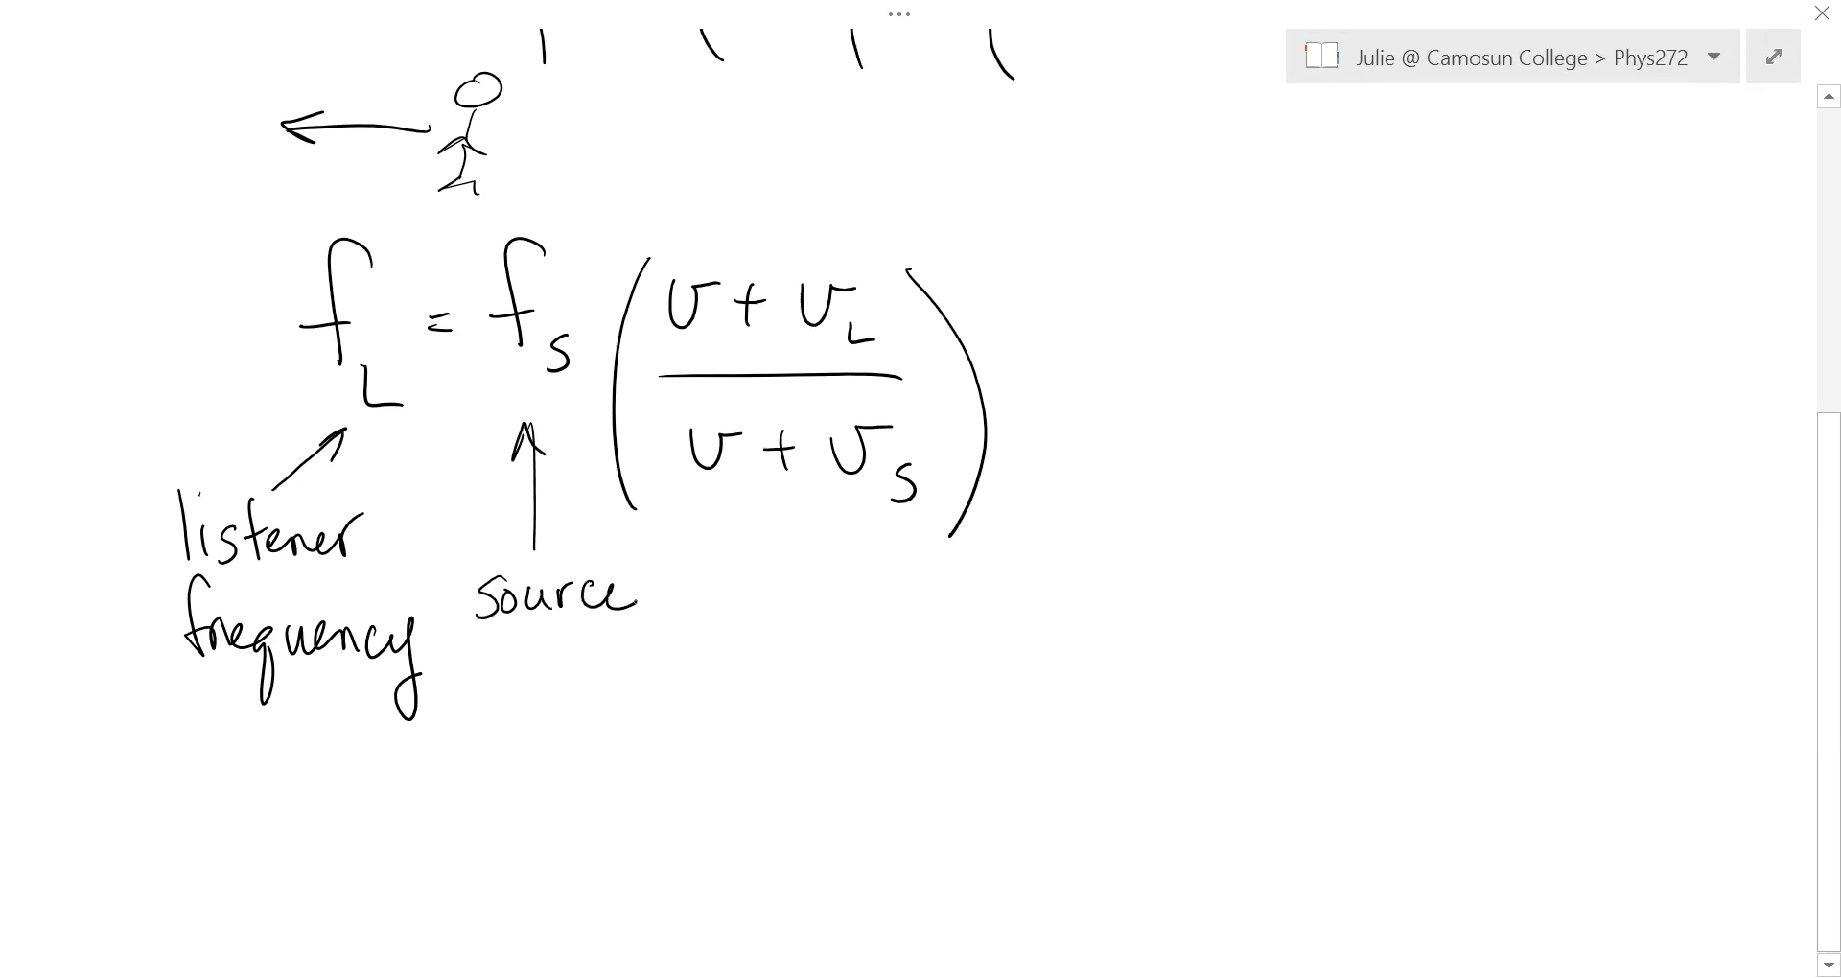
left_click_drag(482, 635, 470, 687)
mouse_move(520, 654)
left_mouse_down()
mouse_move(502, 678)
mouse_move(549, 662)
mouse_move(562, 679)
left_mouse_up()
mouse_move(581, 652)
left_mouse_down()
mouse_move(566, 681)
mouse_move(589, 677)
left_mouse_up()
left_click_drag(578, 652, 674, 673)
mouse_move(674, 673)
left_mouse_down()
mouse_move(691, 674)
mouse_move(683, 649)
left_mouse_up()
left_click_drag(689, 622, 705, 685)
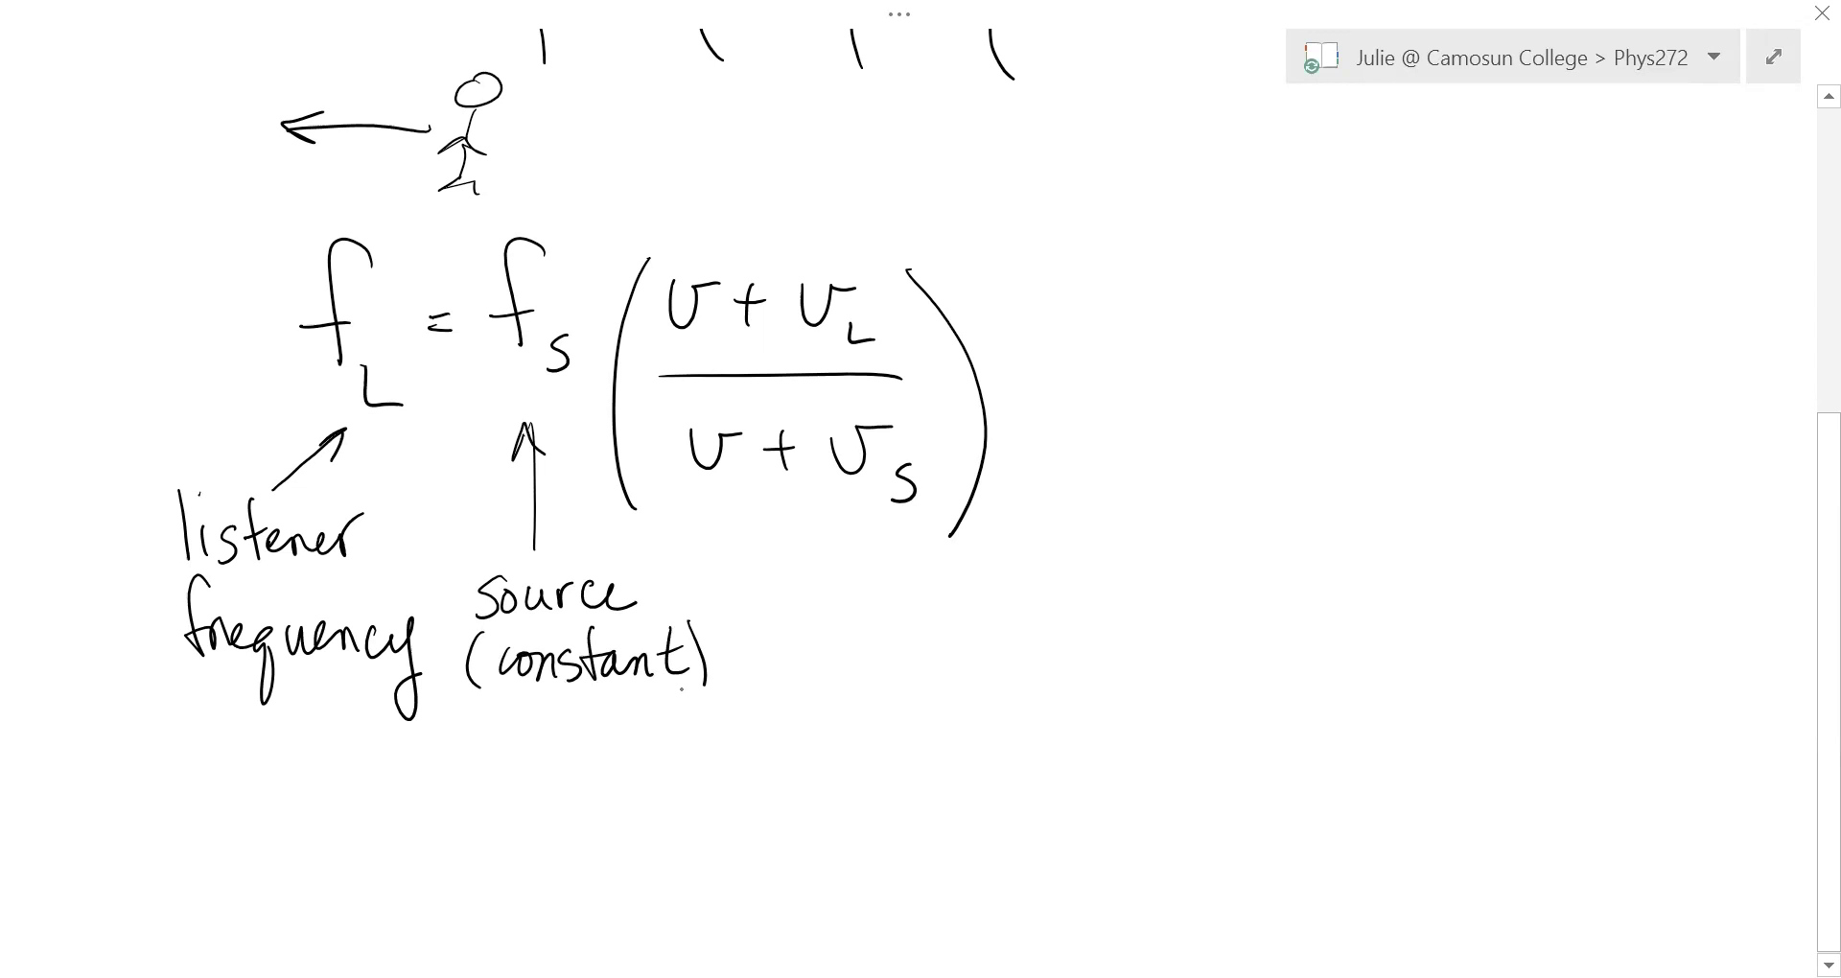
- Point an arrow at v and label it 'Speed of sound (constant)'
mouse_move(813, 173)
left_mouse_down()
mouse_move(712, 258)
mouse_move(741, 252)
left_mouse_up()
left_click_drag(890, 176, 855, 213)
mouse_move(887, 206)
left_mouse_down()
mouse_move(906, 238)
mouse_move(947, 203)
mouse_move(1064, 198)
left_mouse_up()
mouse_move(1079, 192)
left_mouse_down()
mouse_move(1108, 153)
mouse_move(1117, 197)
mouse_move(1151, 217)
left_mouse_up()
mouse_move(1182, 196)
left_mouse_down()
mouse_move(1197, 216)
mouse_move(1420, 196)
mouse_move(1482, 225)
left_mouse_up()
left_click_drag(1398, 133, 1396, 242)
left_click_drag(1494, 189, 1486, 224)
left_click_drag(1521, 143, 1516, 224)
mouse_move(1493, 201)
left_mouse_down()
mouse_move(1544, 190)
mouse_move(1559, 222)
left_mouse_up()
left_click_drag(1562, 221, 1584, 223)
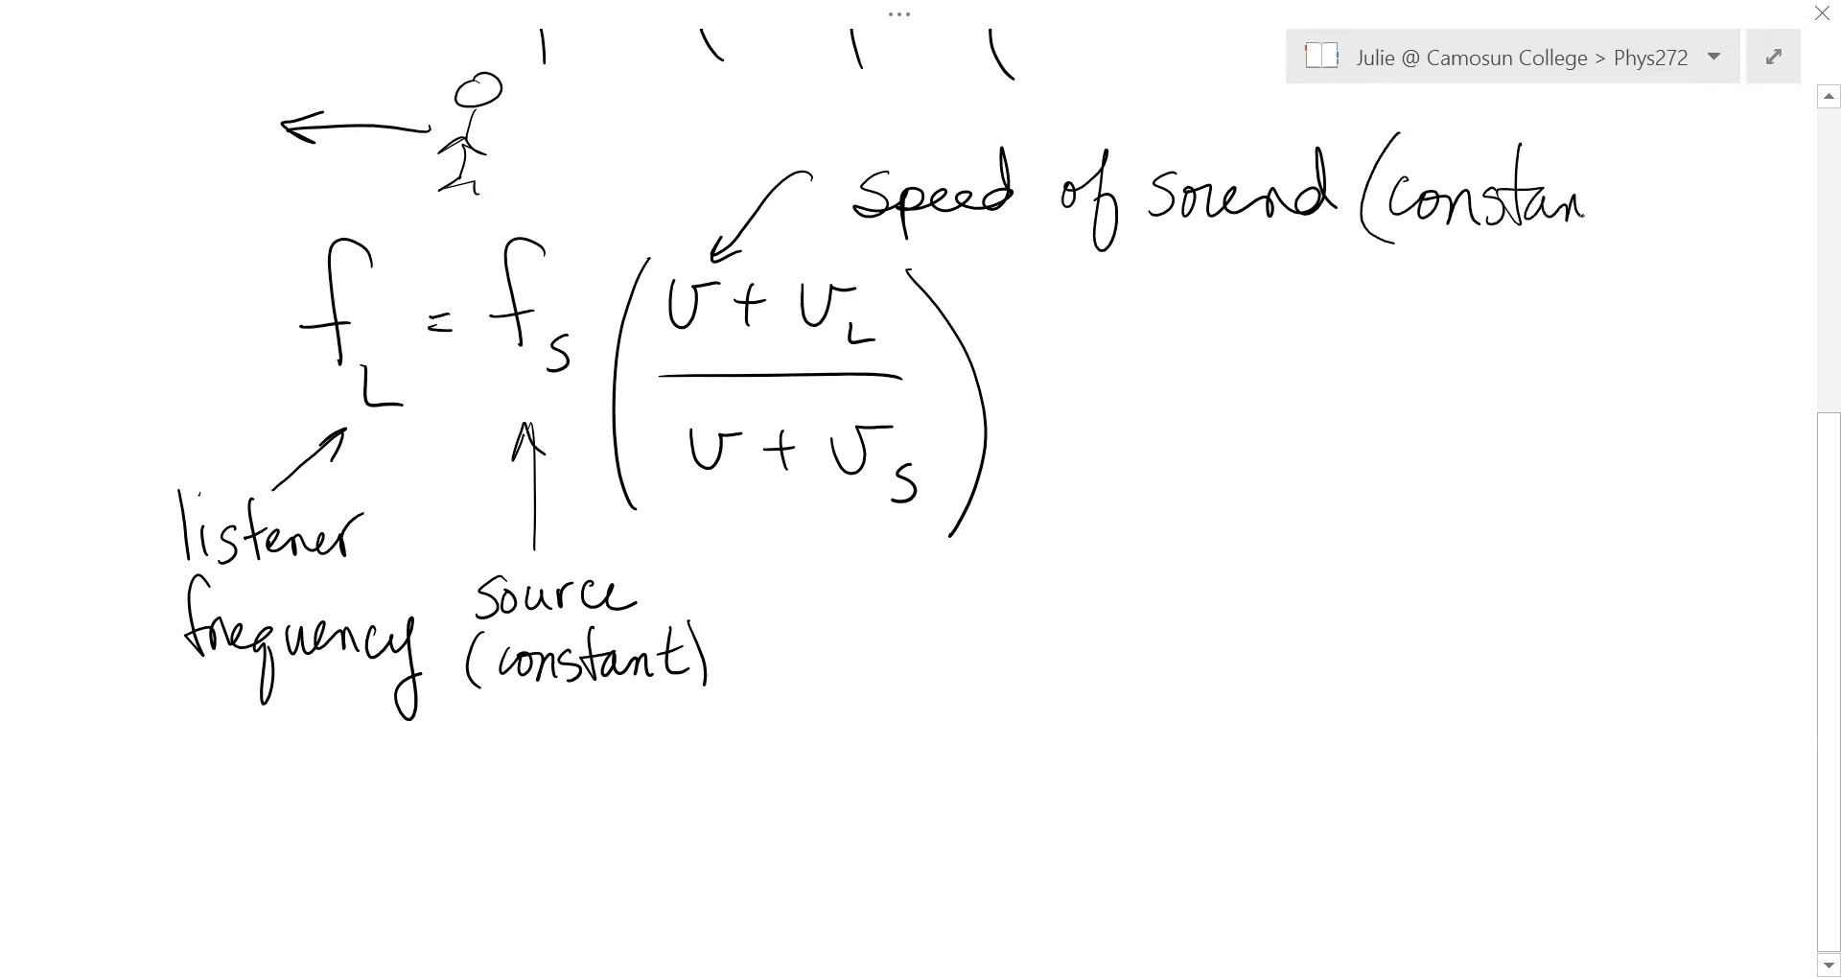
left_click_drag(1600, 156, 1596, 226)
mouse_move(1582, 197)
left_mouse_down()
mouse_move(1635, 188)
mouse_move(1629, 230)
left_mouse_up()
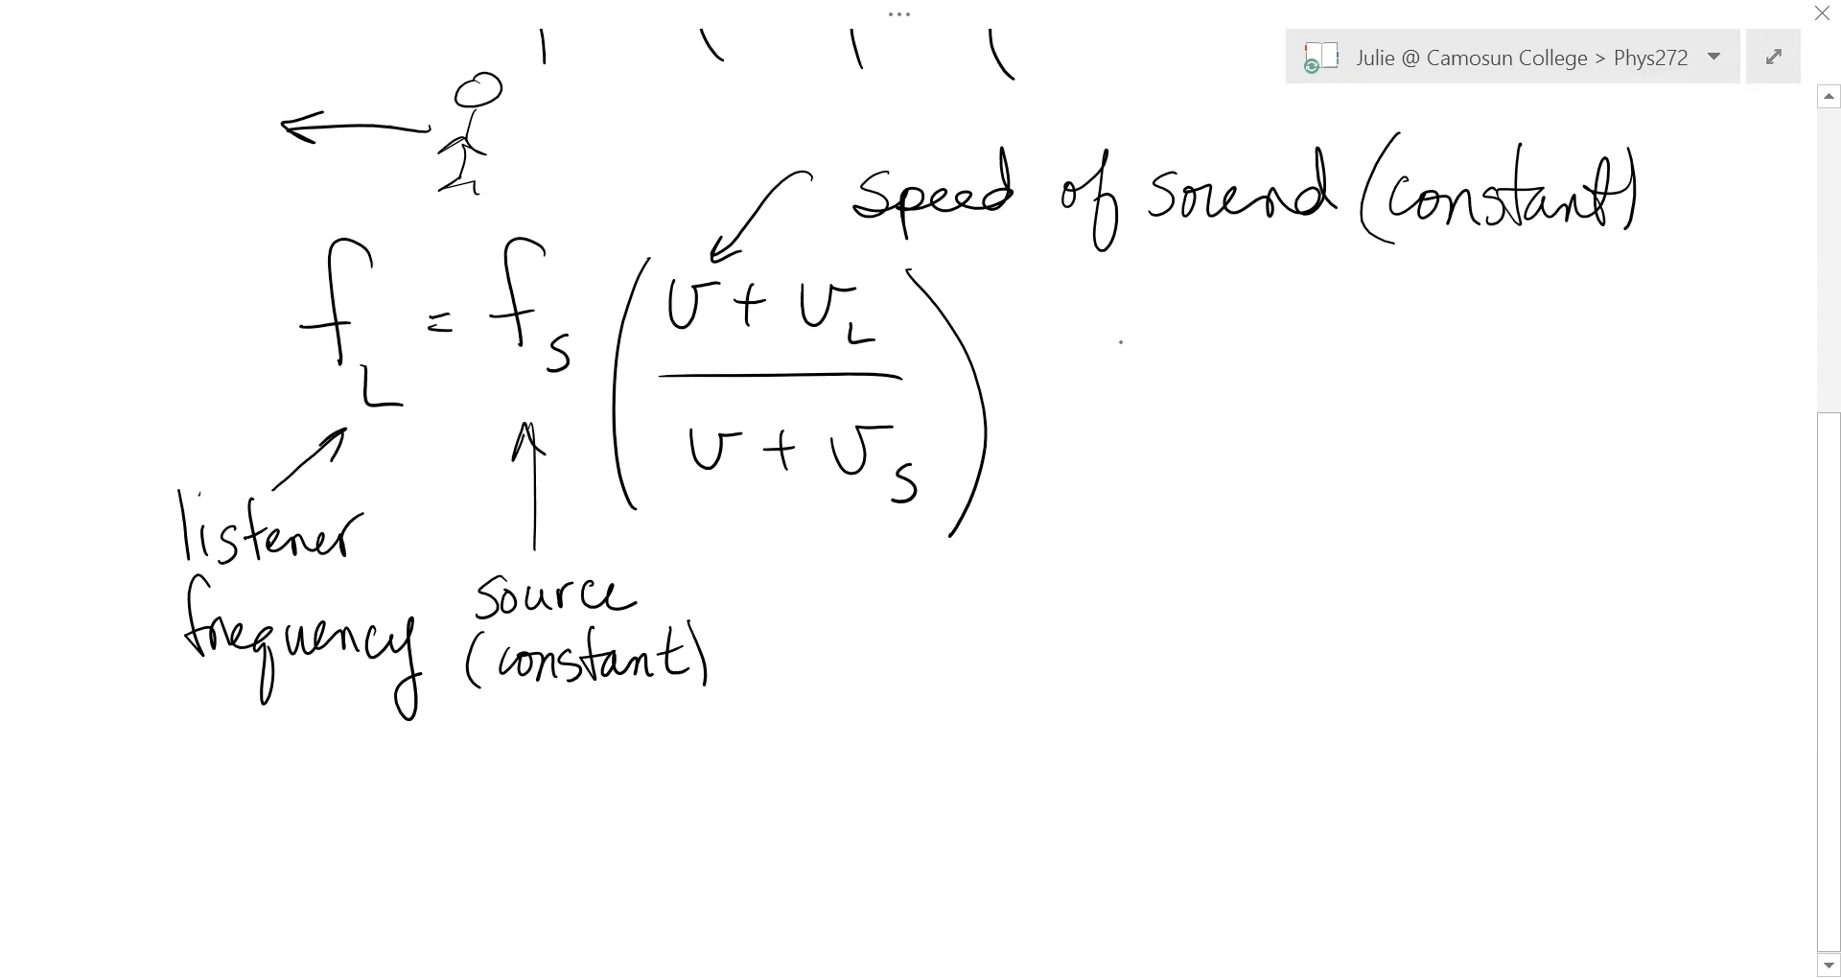
- Write 'v_L = Speed of listener' beside the equation
left_click_drag(1130, 316, 1190, 315)
left_click_drag(1183, 379, 1222, 415)
left_click_drag(1218, 347, 1243, 346)
mouse_move(1226, 363)
left_mouse_down()
mouse_move(1417, 361)
mouse_move(1456, 299)
mouse_move(1494, 356)
left_mouse_up()
mouse_move(1534, 299)
left_mouse_down()
mouse_move(1519, 361)
mouse_move(1538, 364)
left_mouse_up()
left_click_drag(1392, 401, 1392, 469)
left_click_drag(1413, 436, 1433, 472)
left_click_drag(1458, 406, 1469, 468)
left_click_drag(1460, 441, 1484, 434)
mouse_move(1477, 450)
left_mouse_down()
mouse_move(1496, 439)
mouse_move(1515, 468)
left_mouse_up()
left_click_drag(1515, 443, 1583, 470)
left_click_drag(1583, 443, 1609, 437)
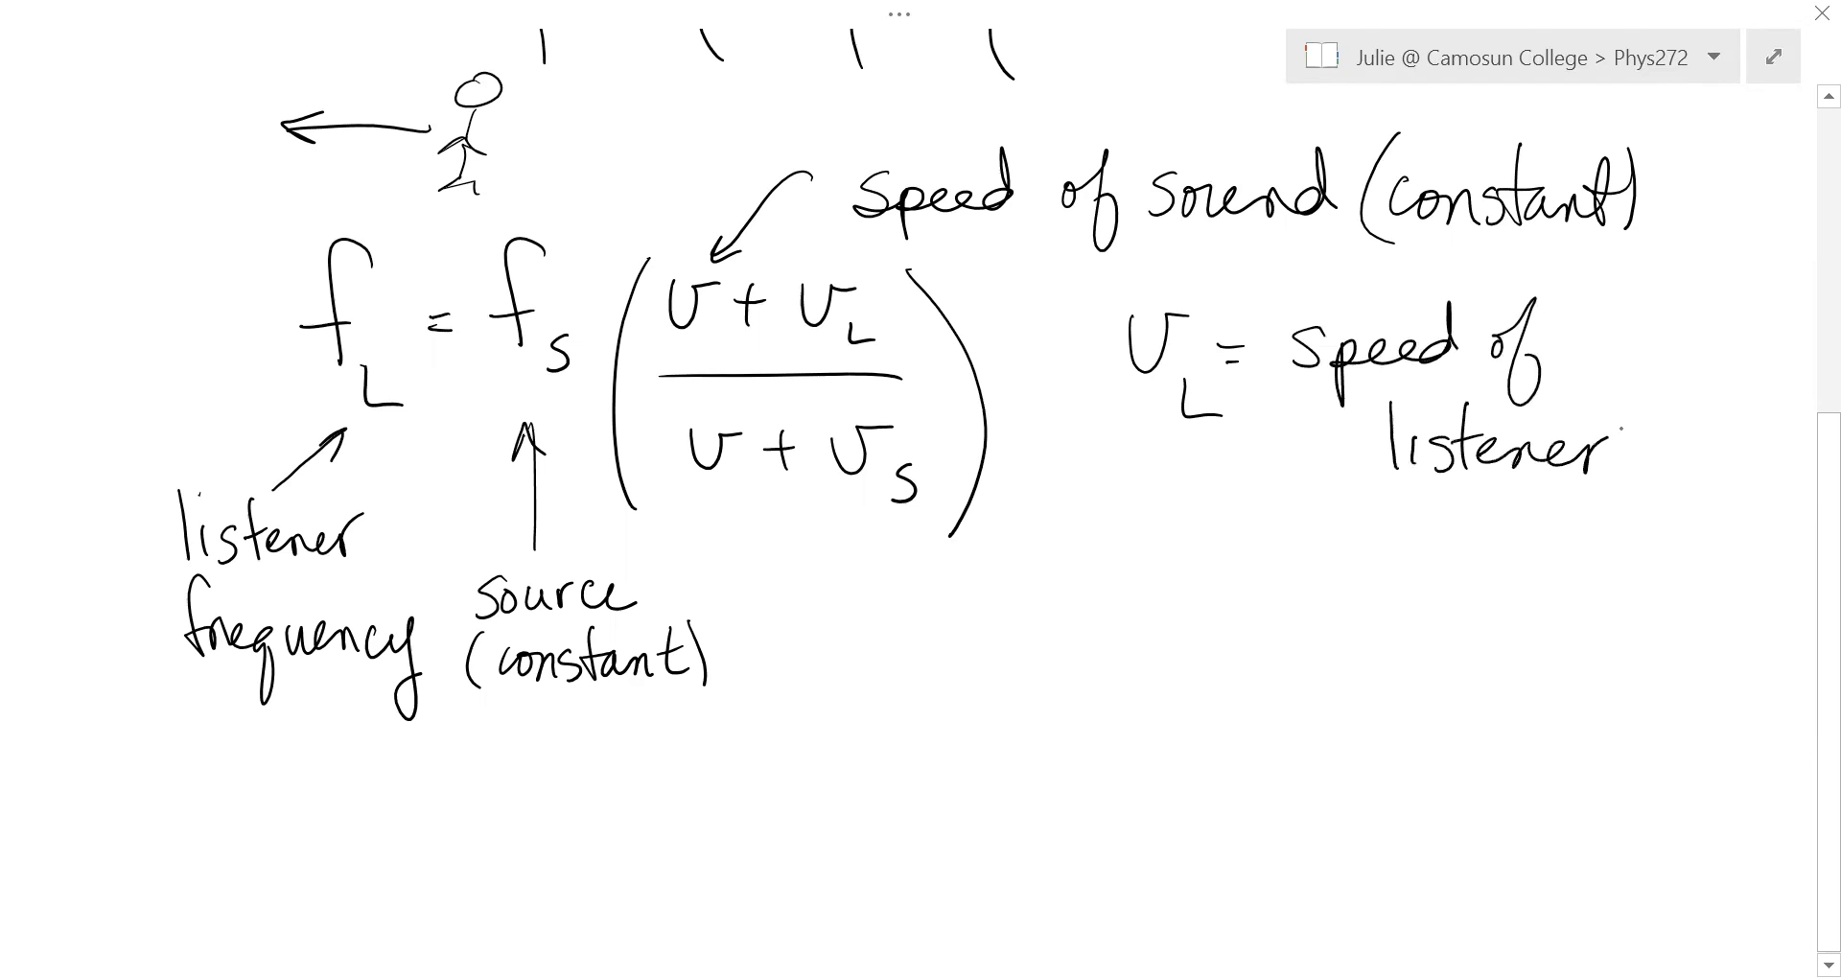
- Write 'v_L > 0 if listener moves toward source' under the v_L definition
left_click(1422, 401)
mouse_move(1222, 508)
left_mouse_down()
mouse_move(1225, 533)
mouse_move(1275, 516)
mouse_move(1287, 592)
left_mouse_up()
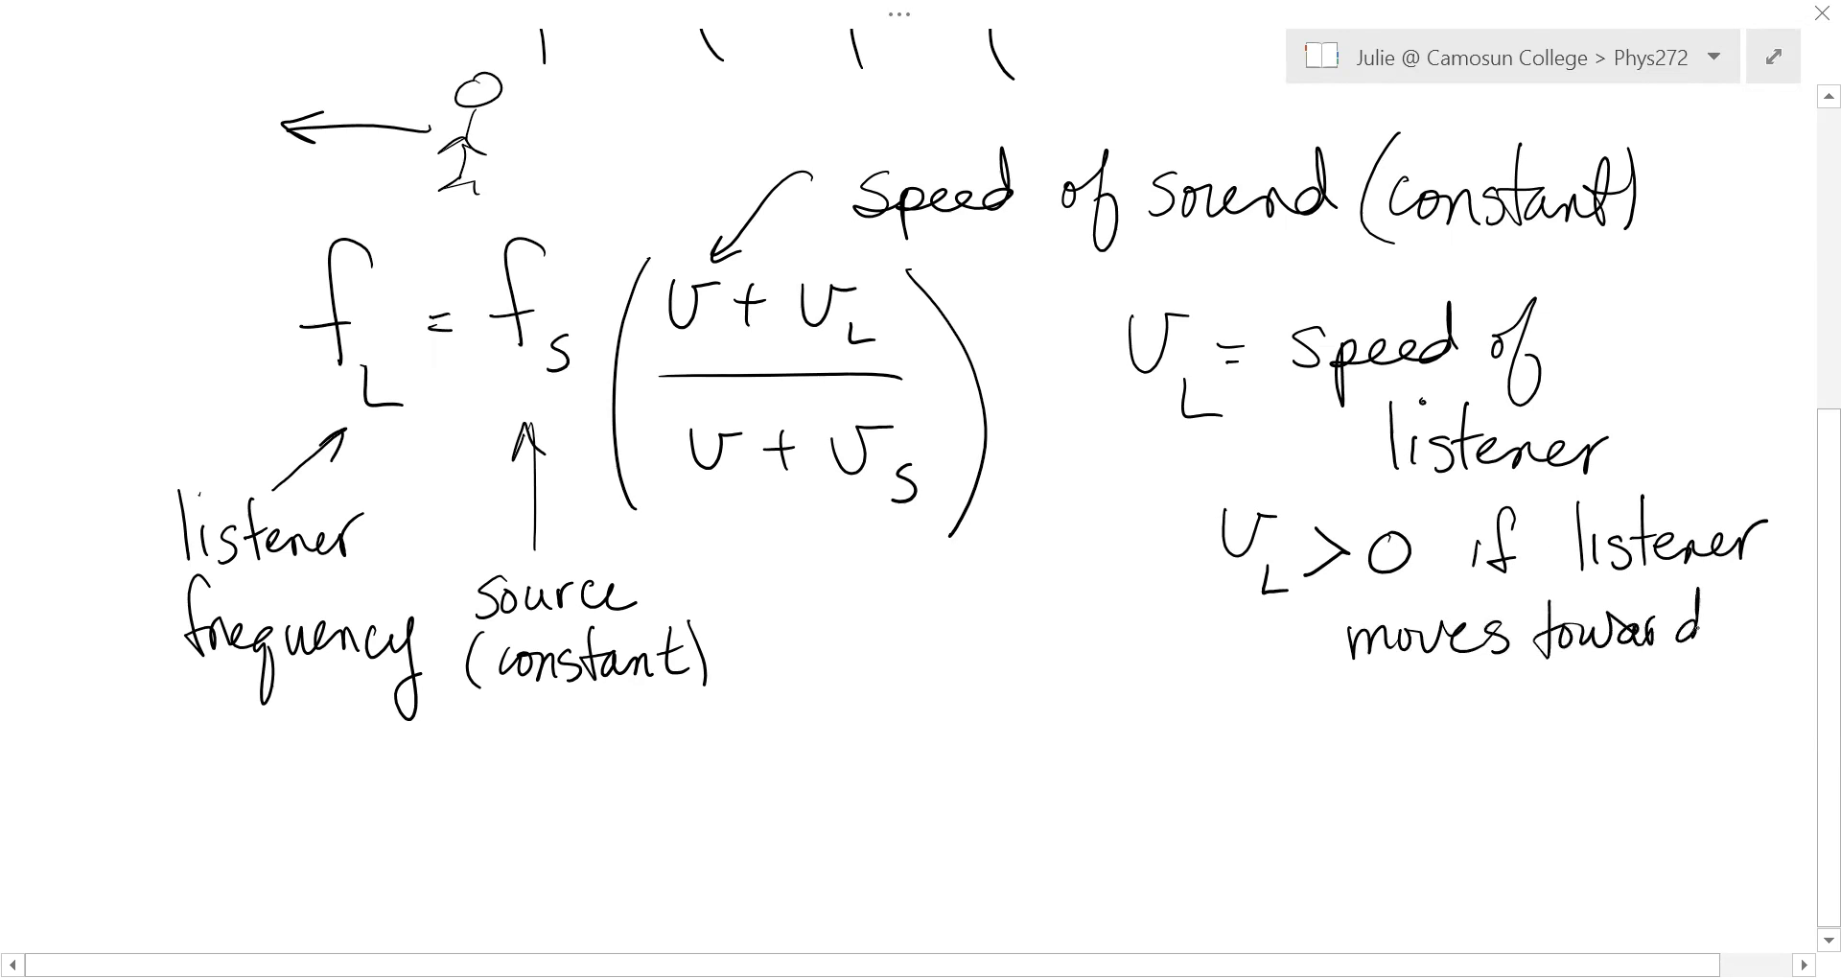
mouse_move(1452, 684)
left_mouse_down()
mouse_move(1427, 714)
mouse_move(1563, 705)
left_mouse_up()
mouse_move(1610, 703)
left_mouse_down()
mouse_move(1613, 721)
mouse_move(1639, 714)
left_mouse_up()
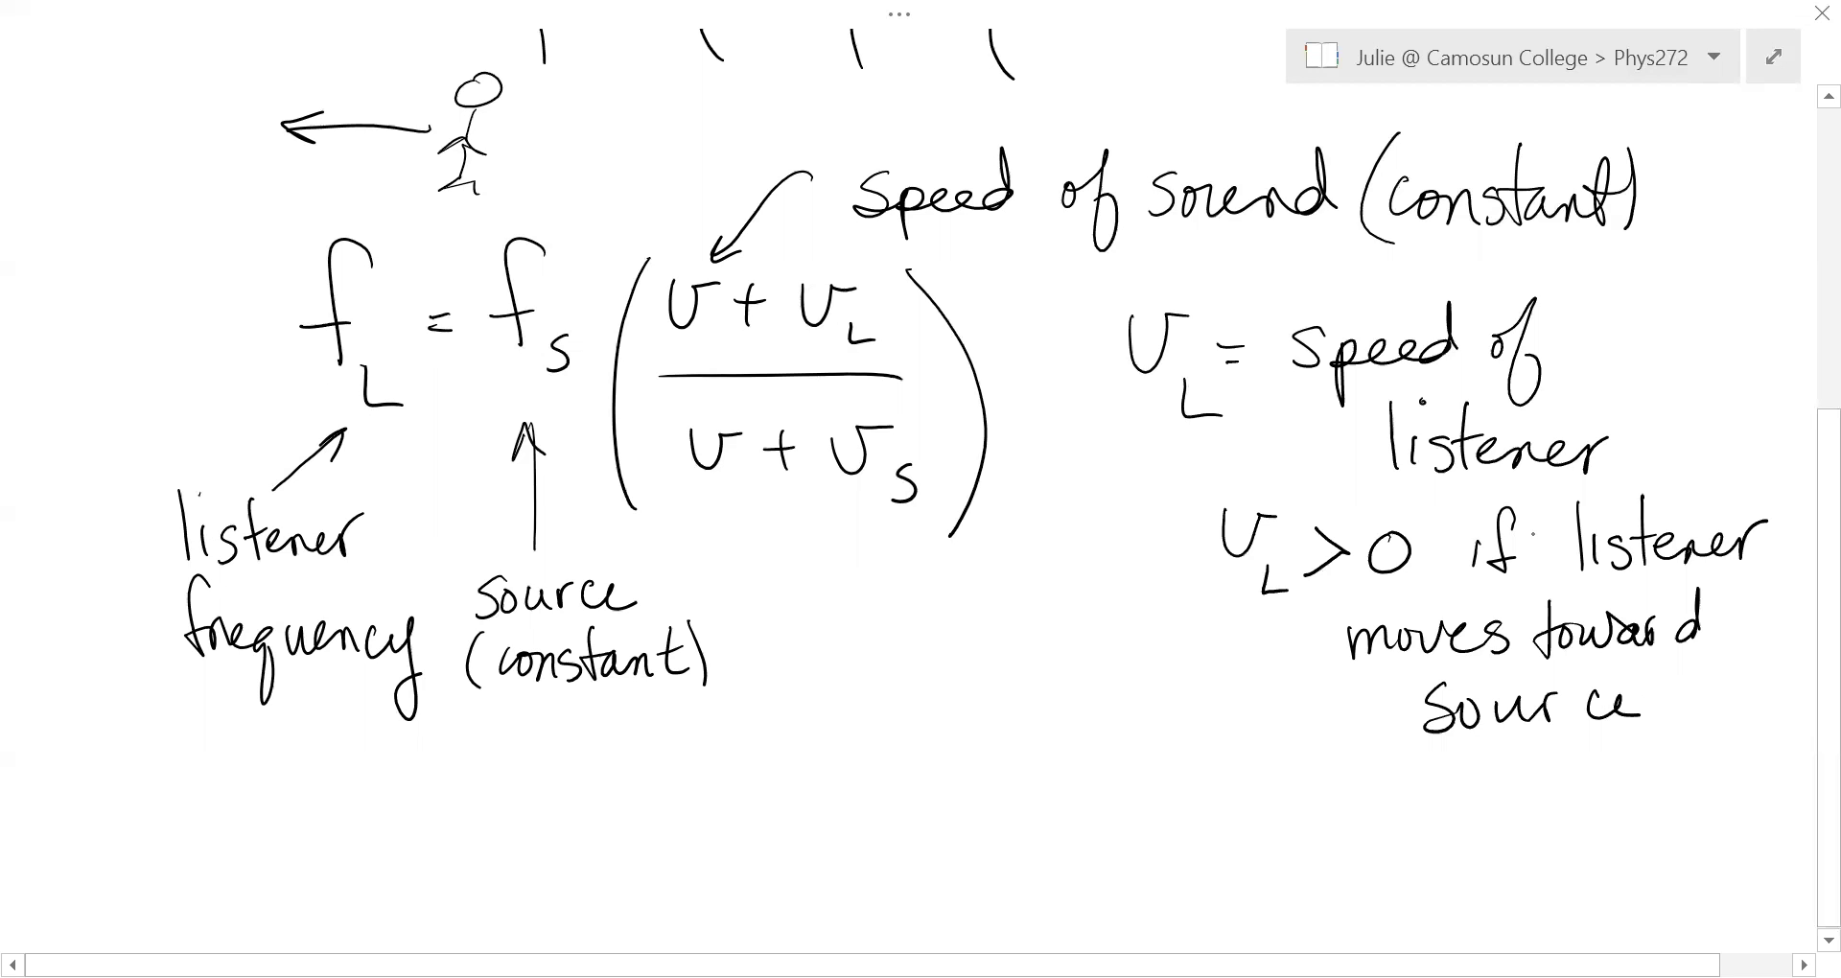
- Write 'v_s = speed of source' and 'v_s > 0 if source is moving away from listener'
scroll(959, 479, "down", 2)
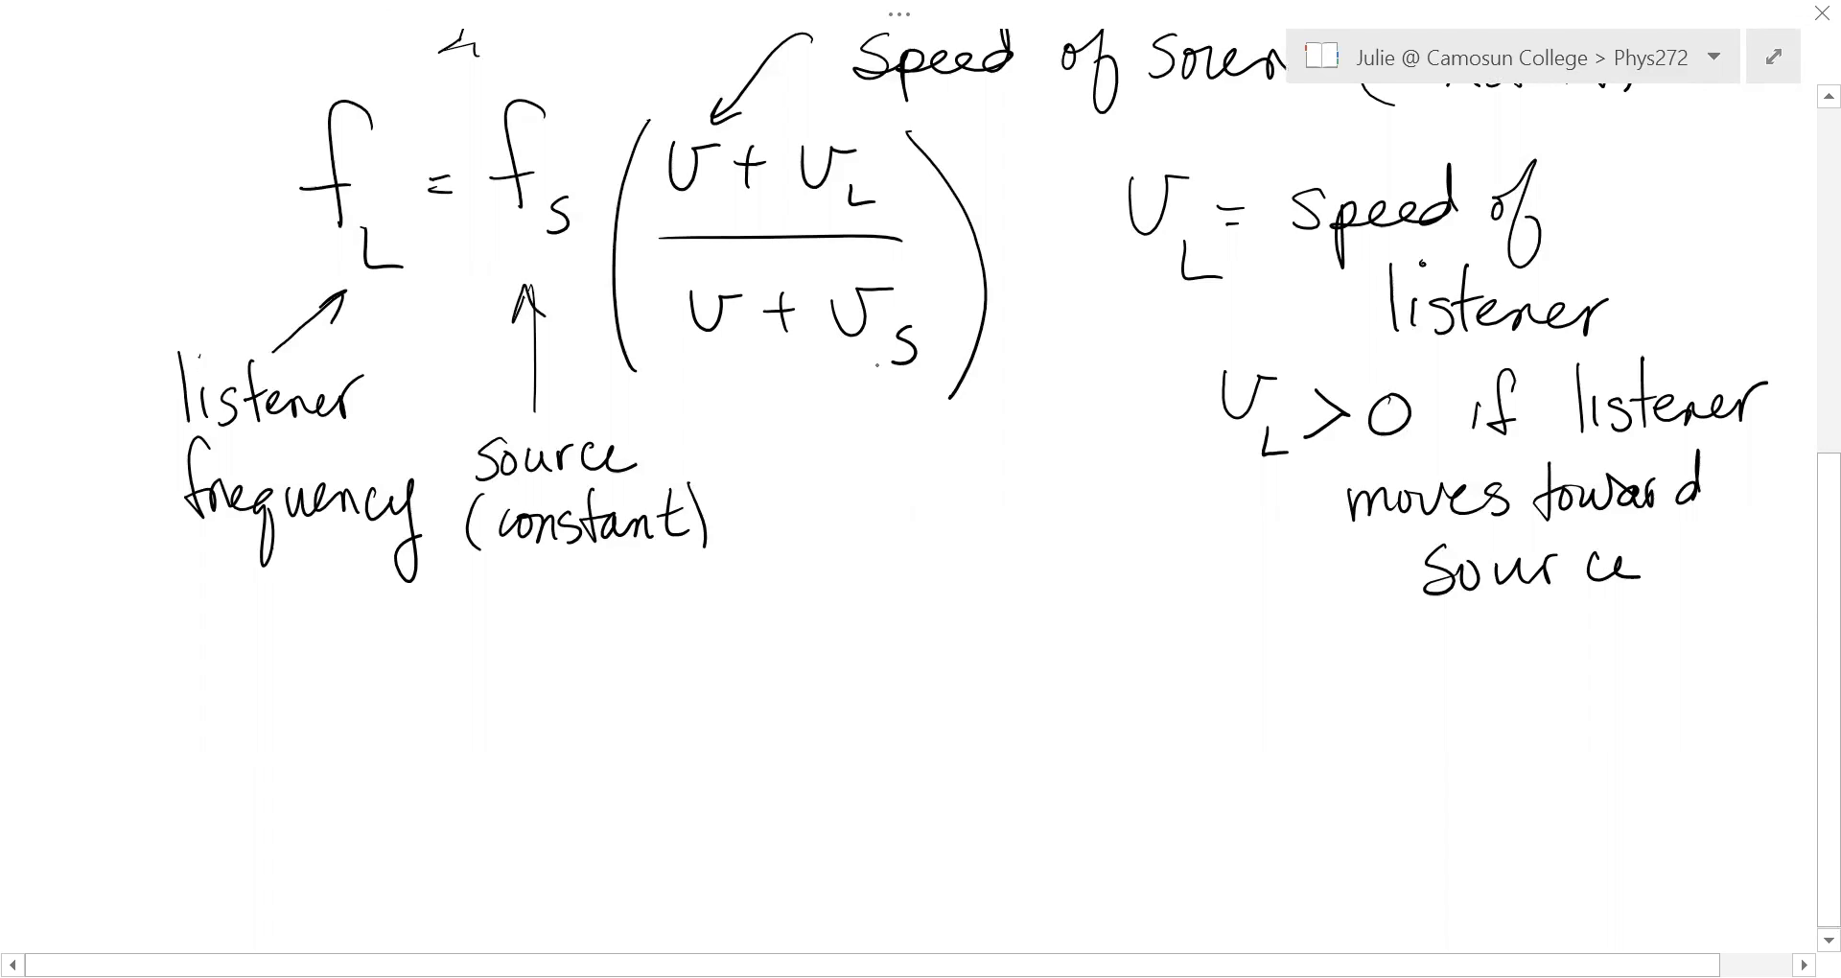
left_click_drag(313, 636, 371, 643)
left_click_drag(380, 684, 353, 719)
mouse_move(397, 660)
left_mouse_down()
mouse_move(423, 681)
mouse_move(500, 666)
mouse_move(519, 714)
mouse_move(606, 613)
mouse_move(619, 681)
left_mouse_up()
mouse_move(677, 656)
left_mouse_down()
mouse_move(711, 727)
mouse_move(897, 654)
mouse_move(950, 686)
left_mouse_up()
left_click_drag(959, 674, 988, 684)
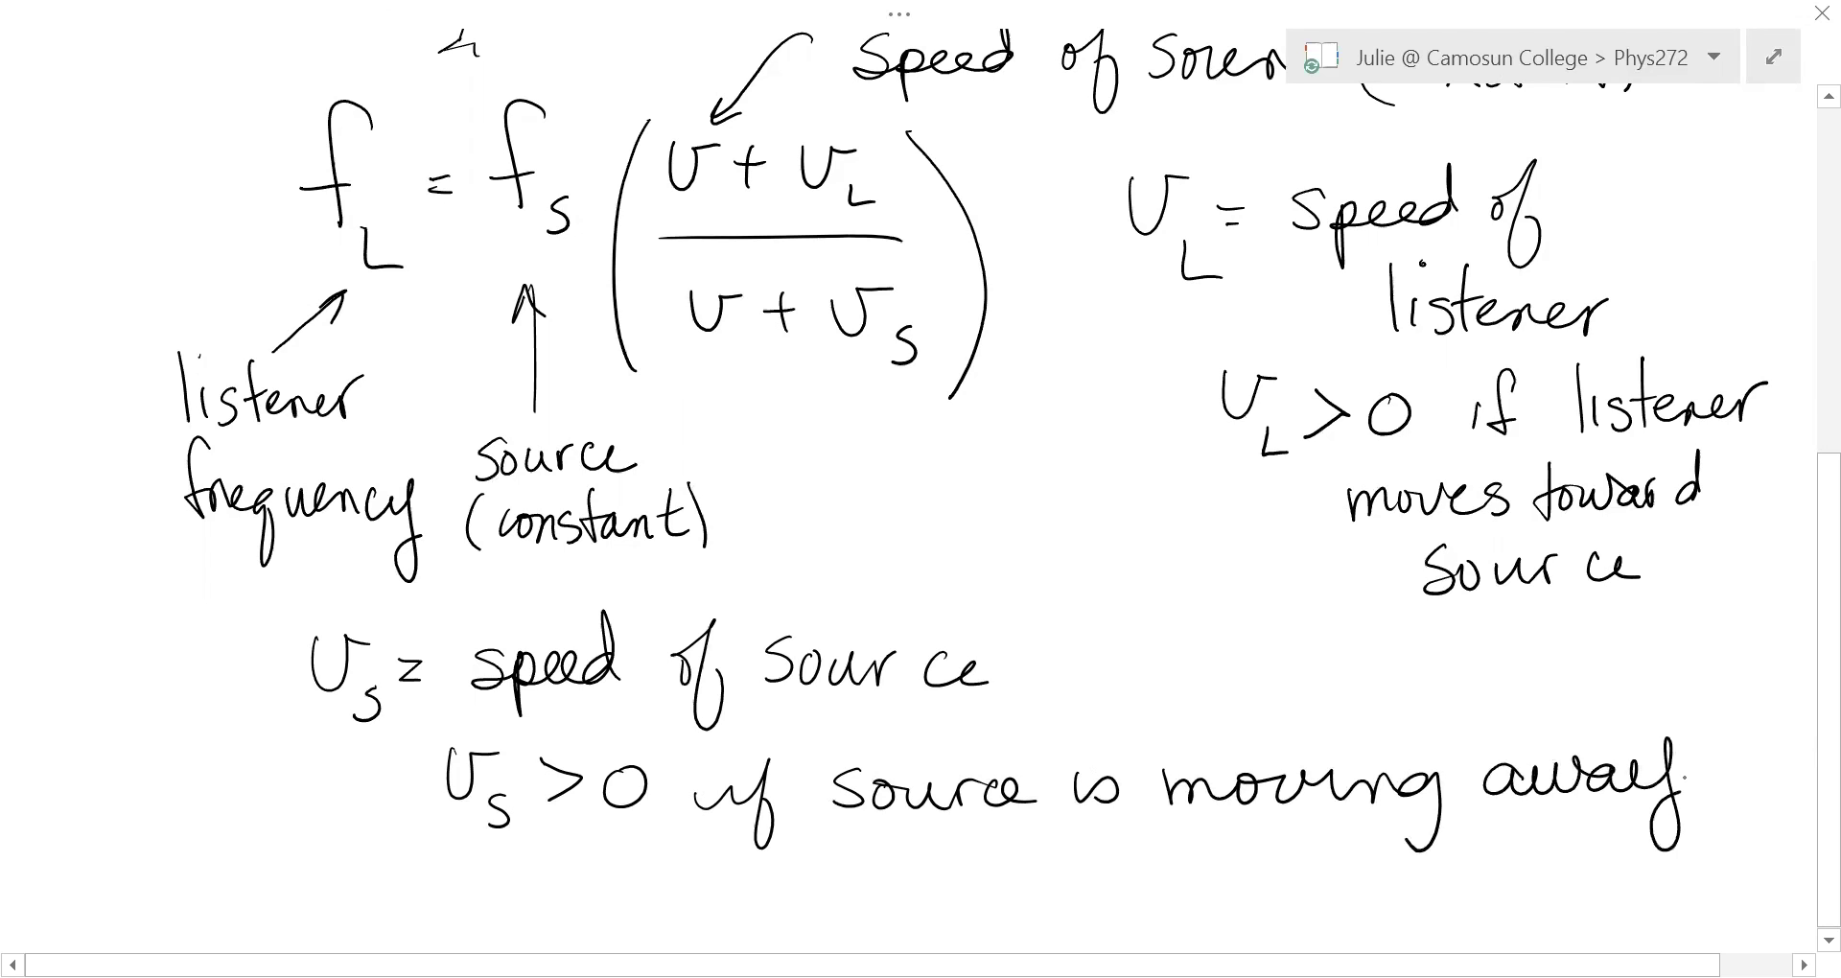
mouse_move(980, 830)
left_mouse_down()
mouse_move(949, 902)
mouse_move(1016, 877)
mouse_move(1146, 896)
mouse_move(1187, 877)
mouse_move(1388, 874)
left_mouse_up()
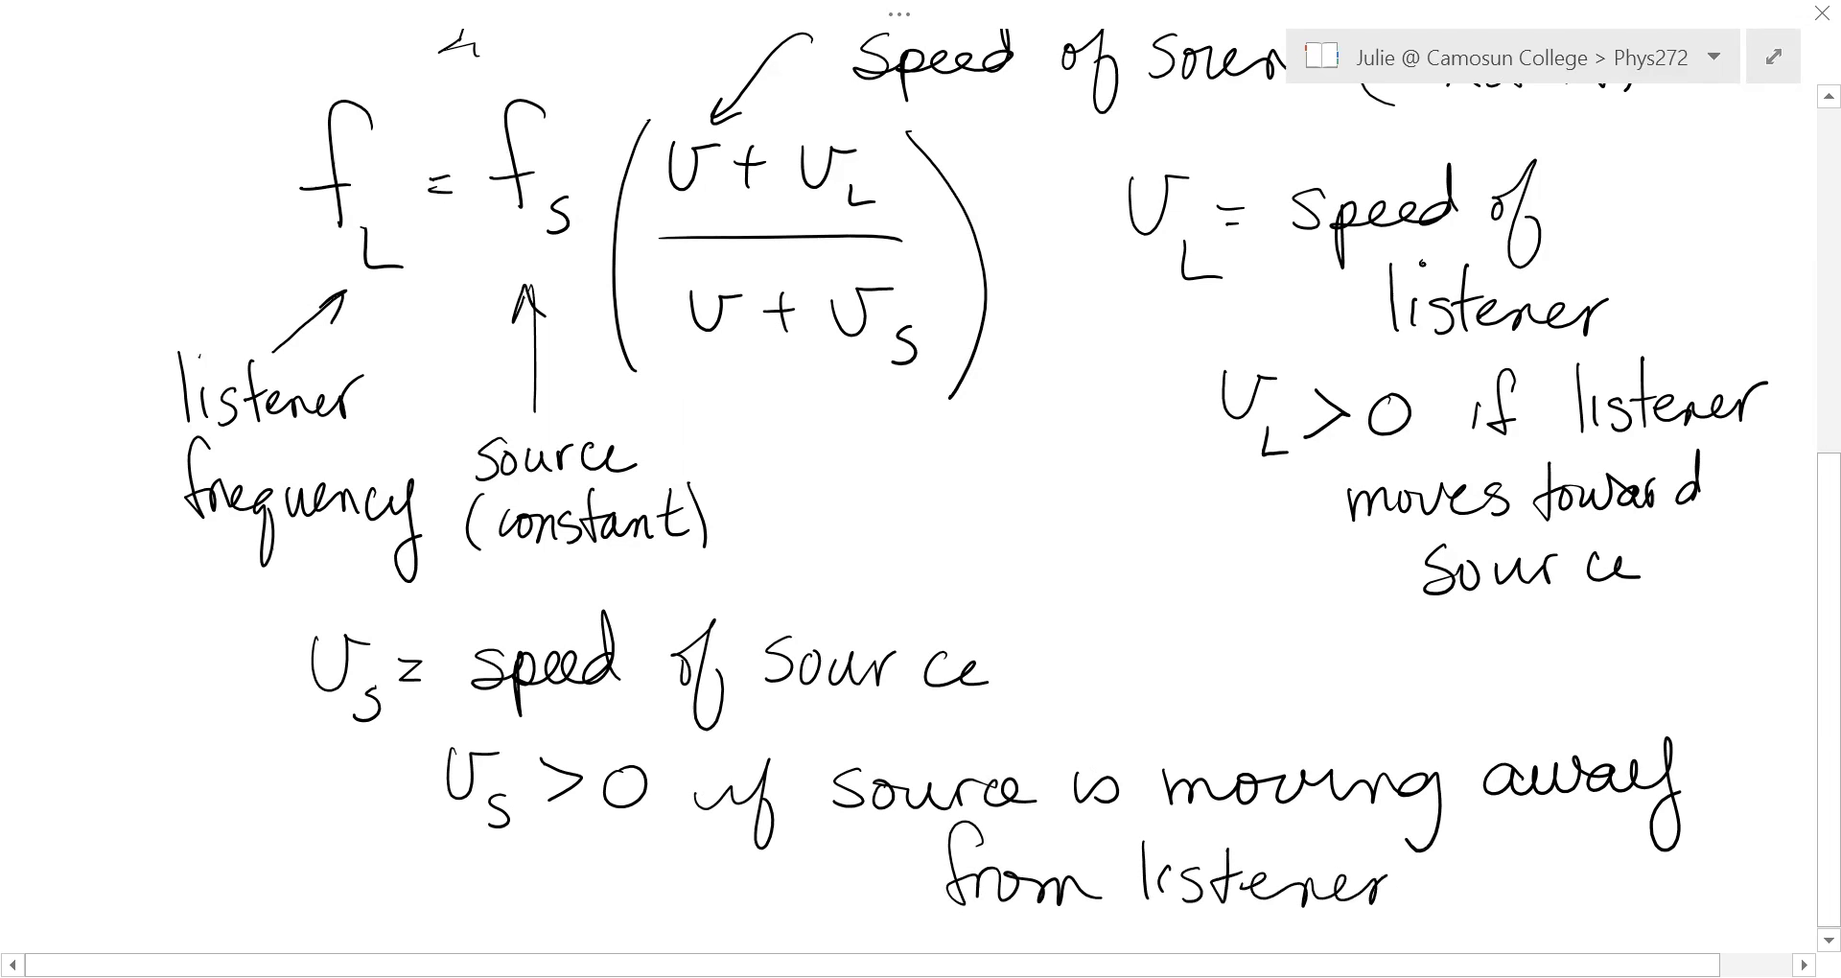
scroll(998, 479, "down", 2)
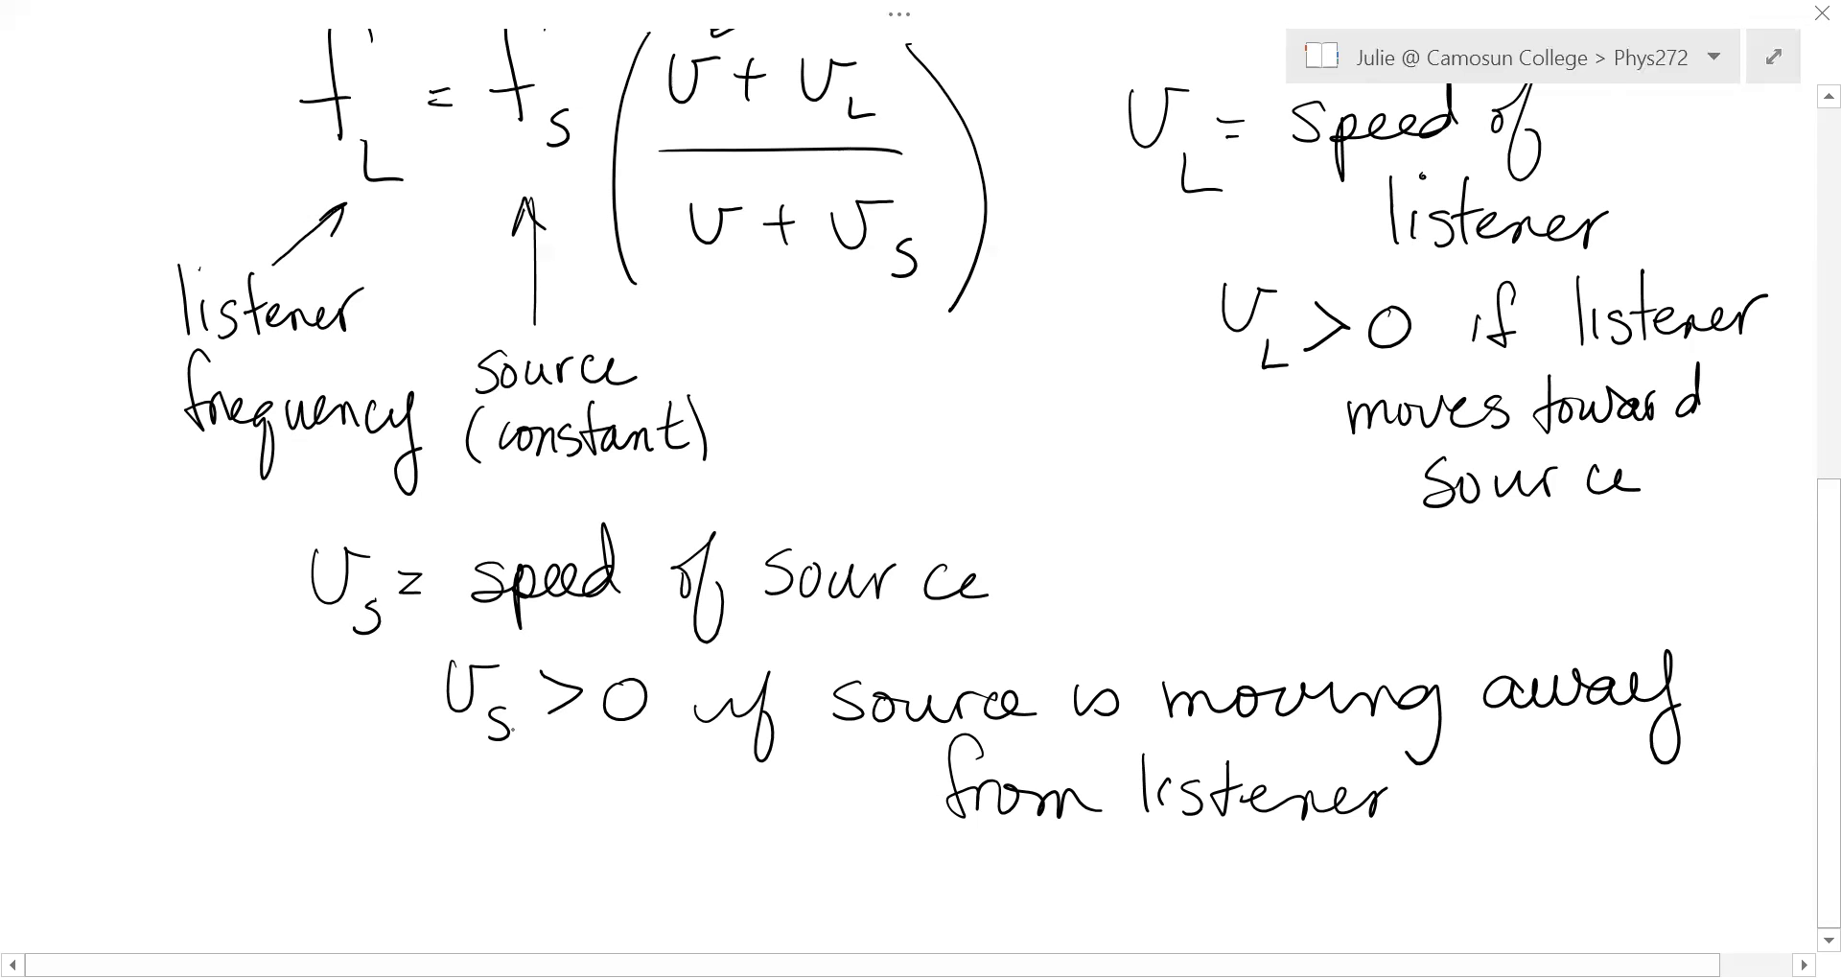
scroll(921, 480, "down", 3)
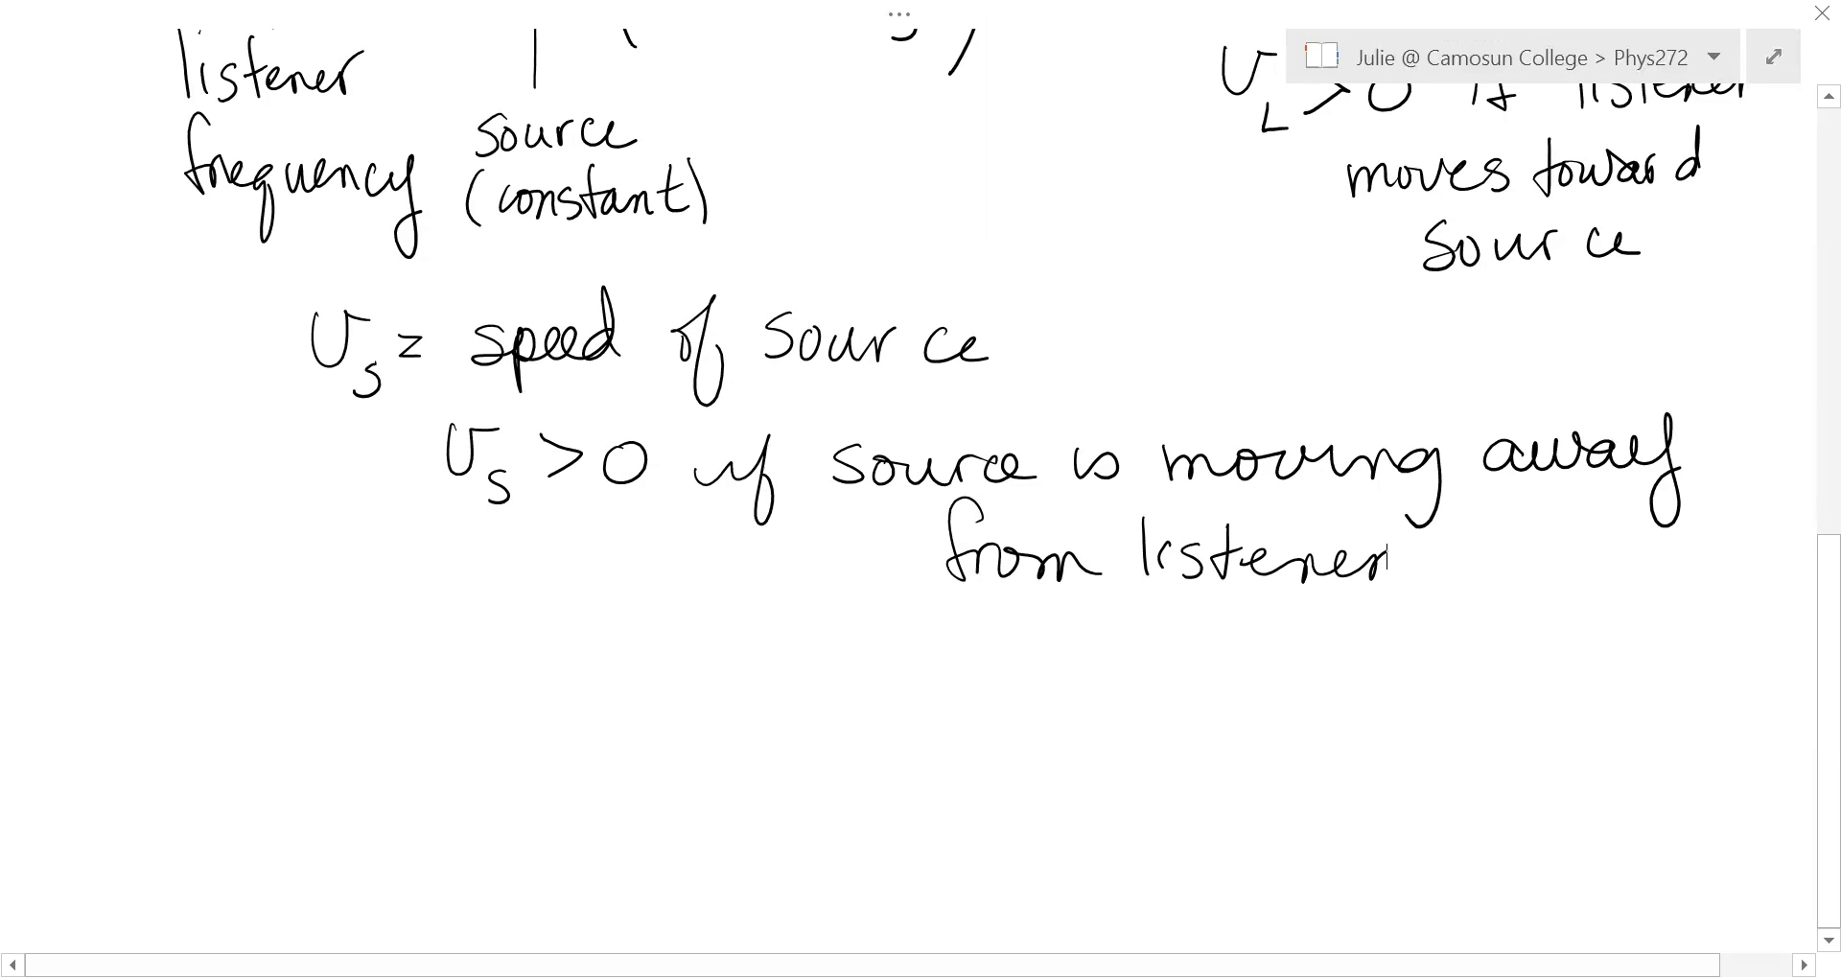
left_click(173, 456)
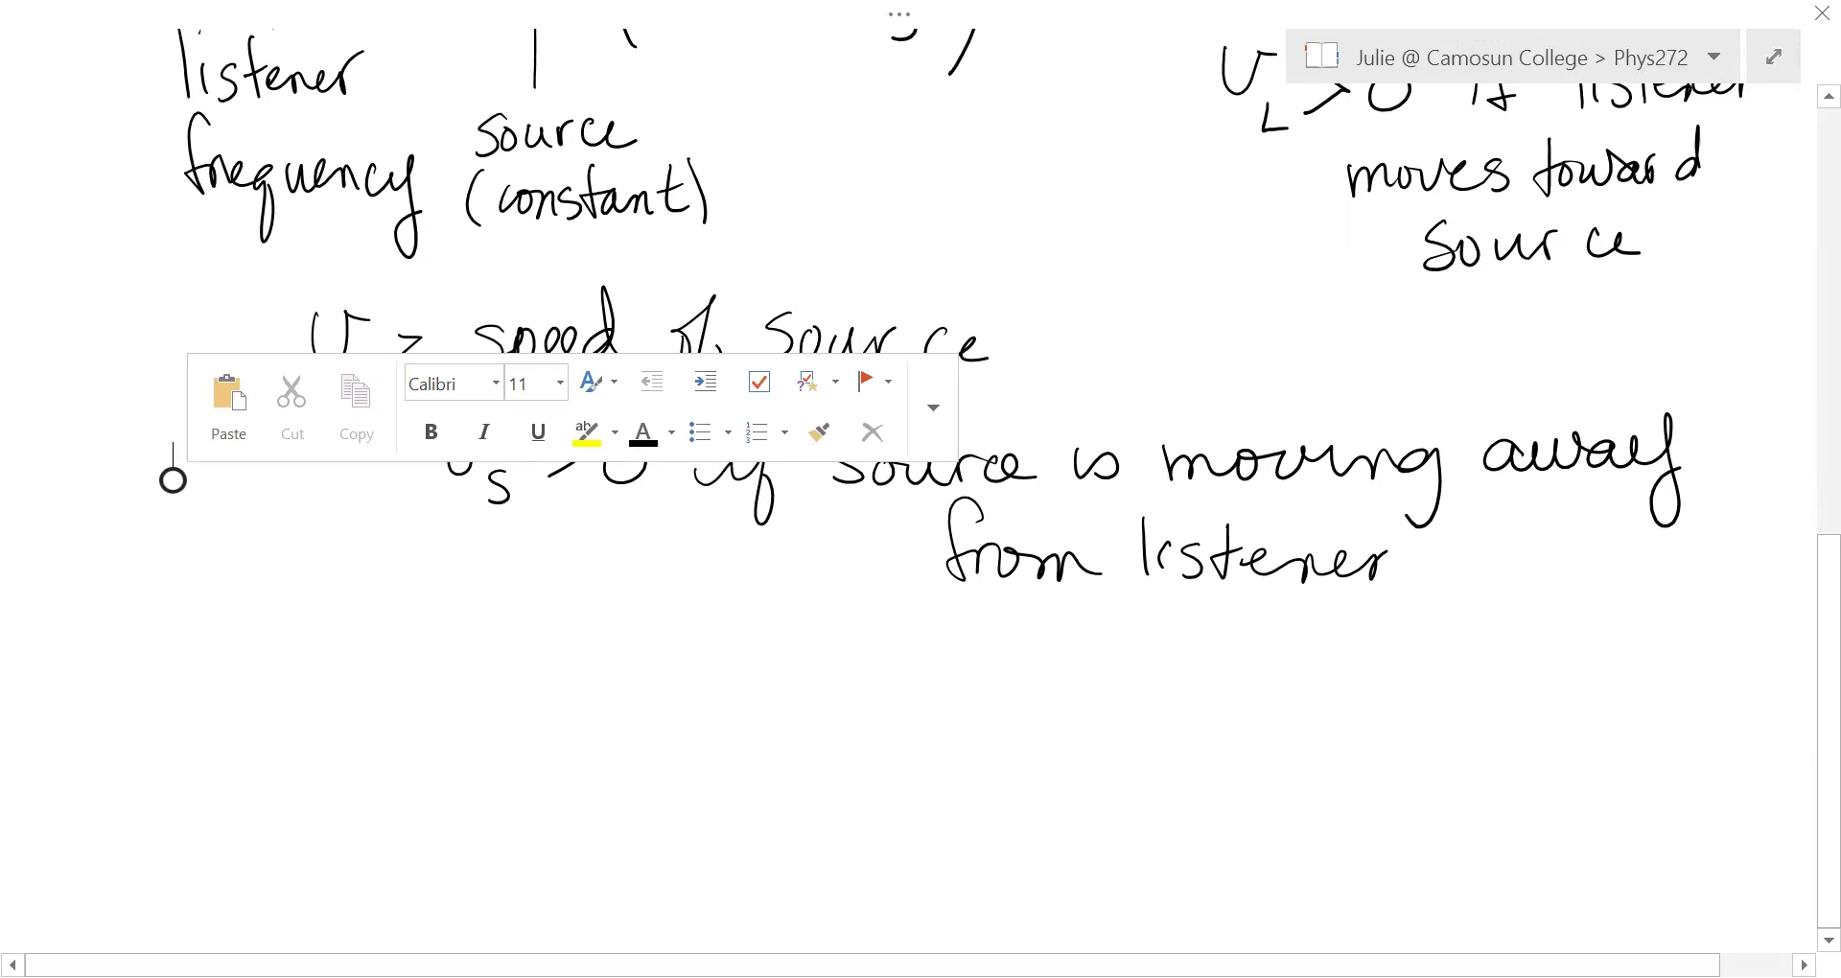
left_click(172, 480)
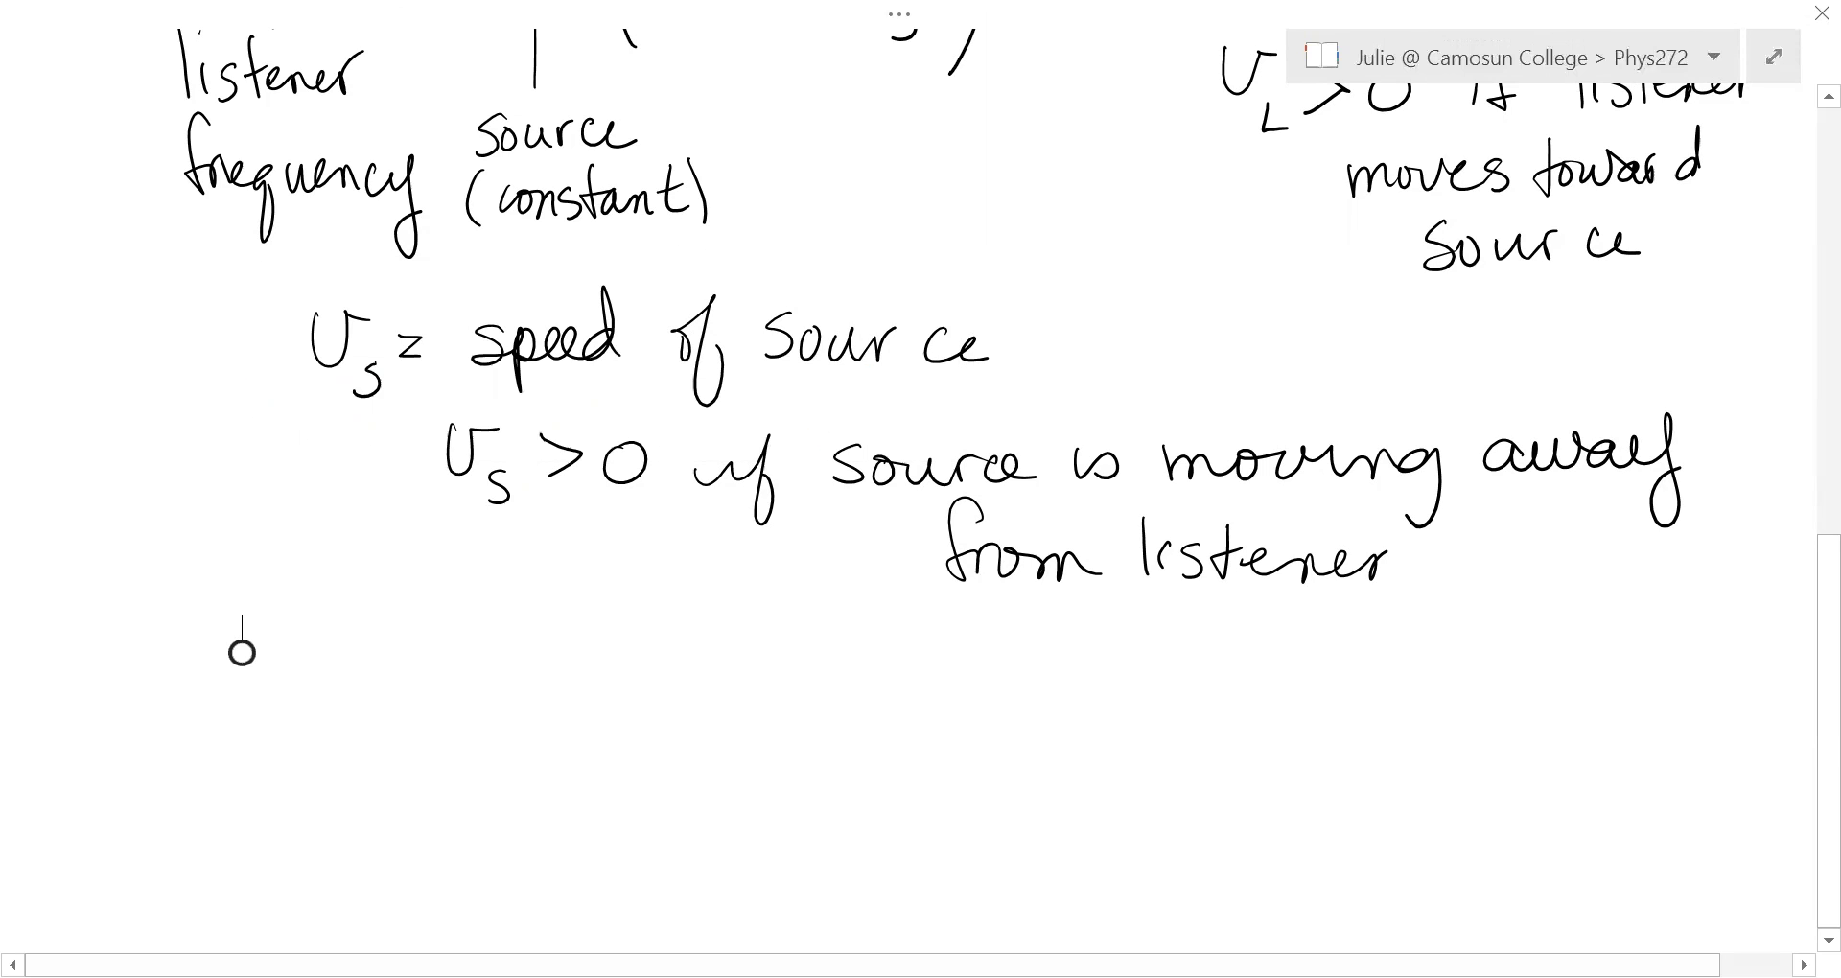